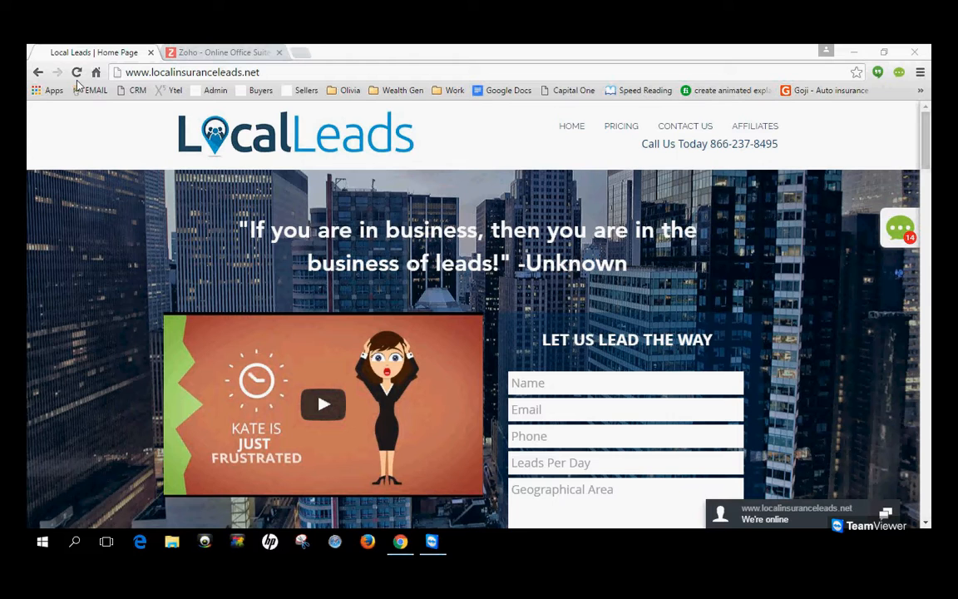
Switch to the Zoho site and sign in with the company's sales e-mail and the saved account password.
left_click(232, 53)
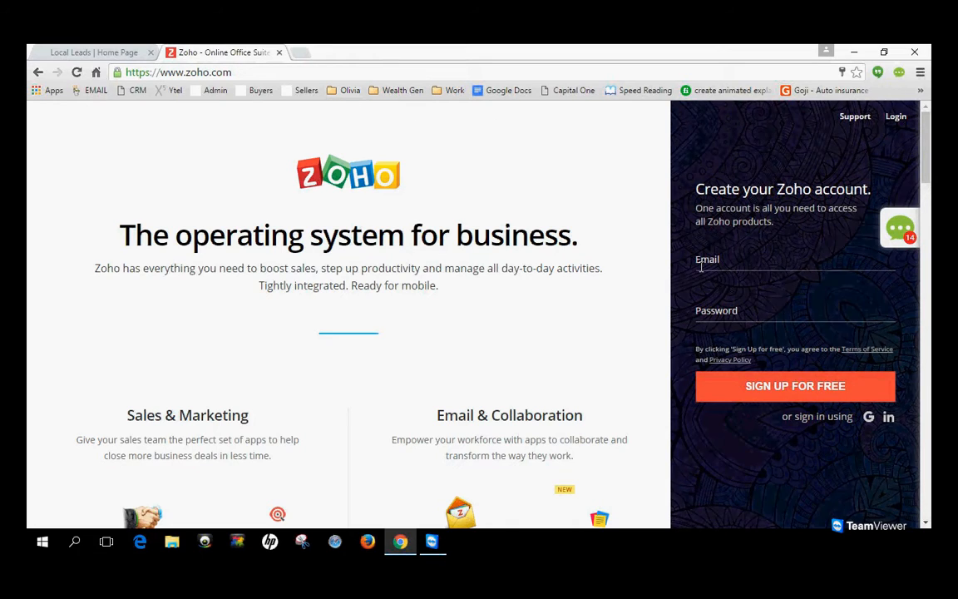
left_click(896, 117)
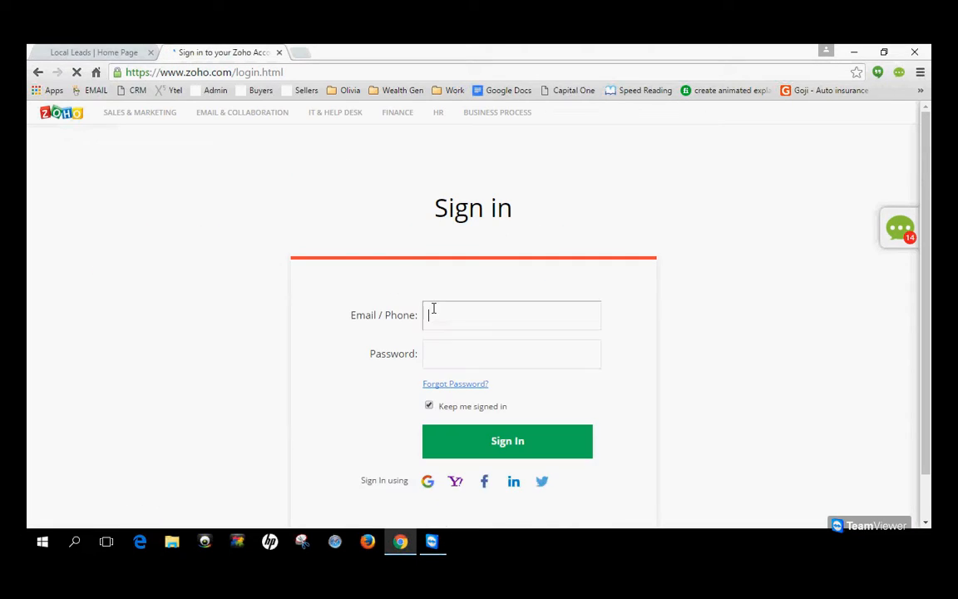
type("sales")
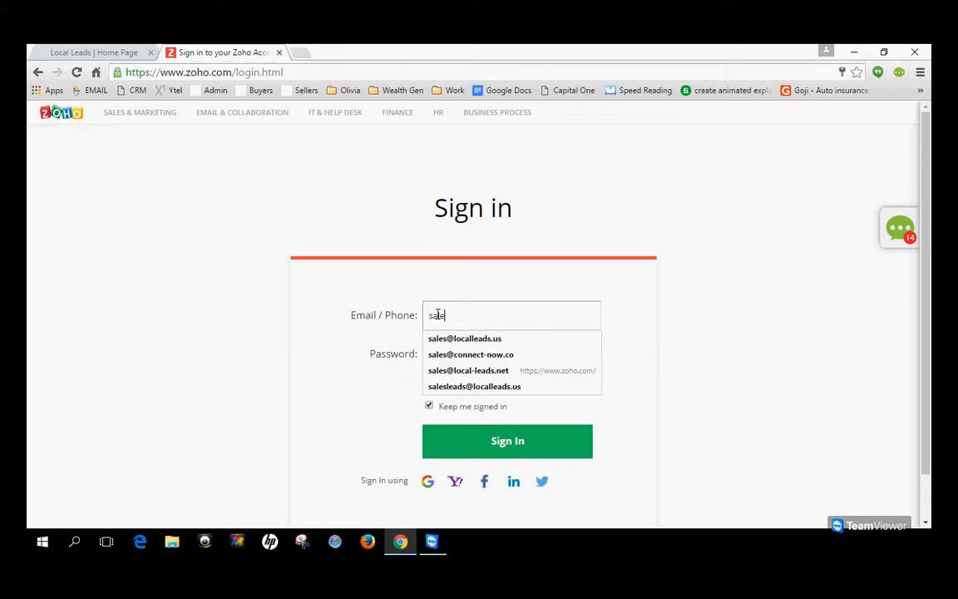
left_click(464, 341)
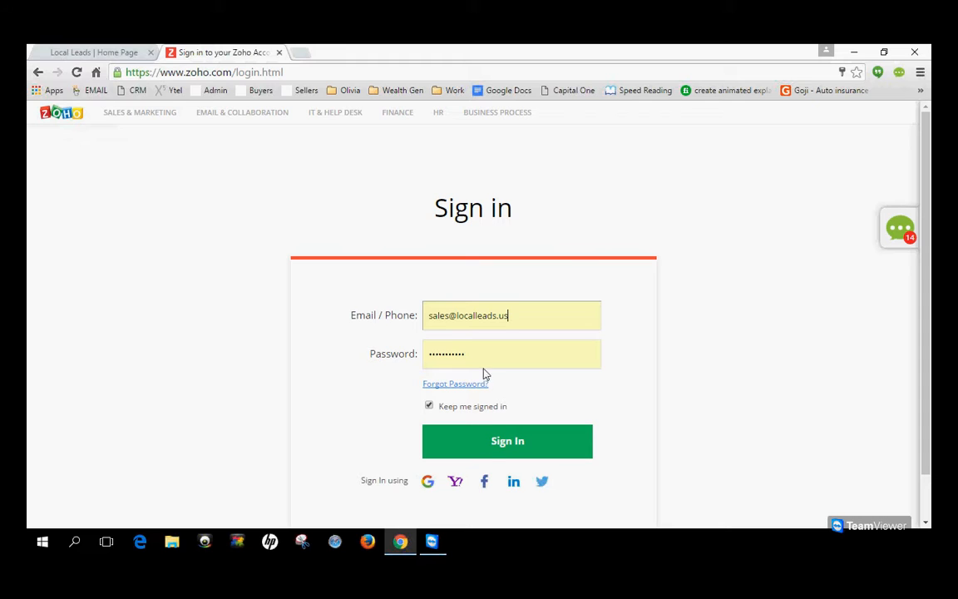
left_click(508, 446)
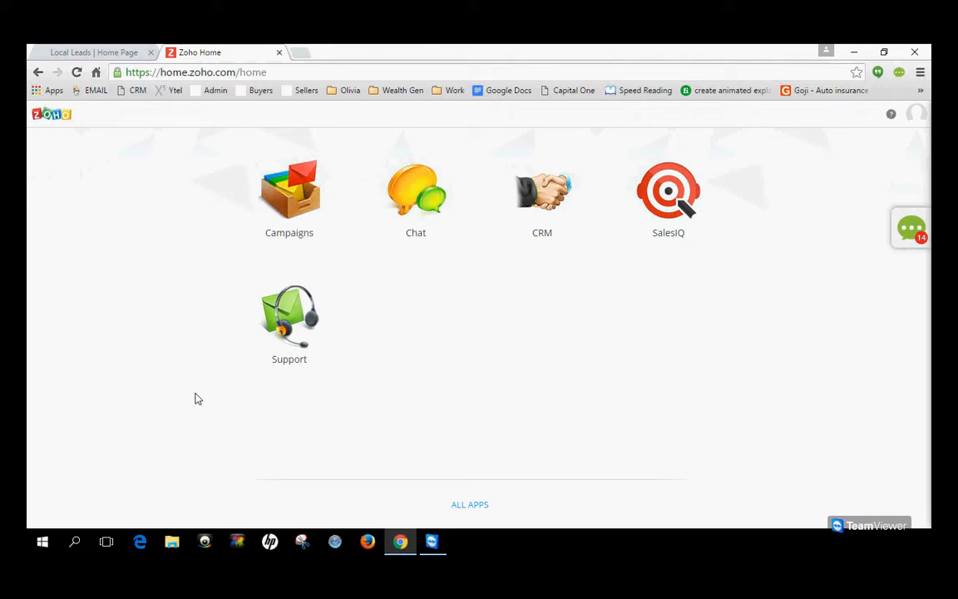
Open Zoho CRM and show its leads in the Insurance Agents view.
left_click(555, 193)
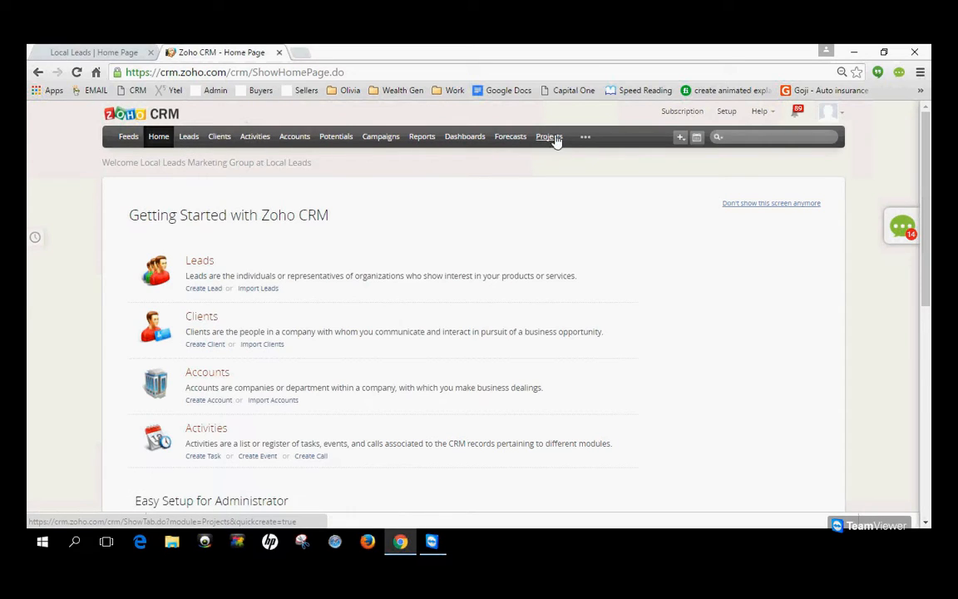
left_click(189, 138)
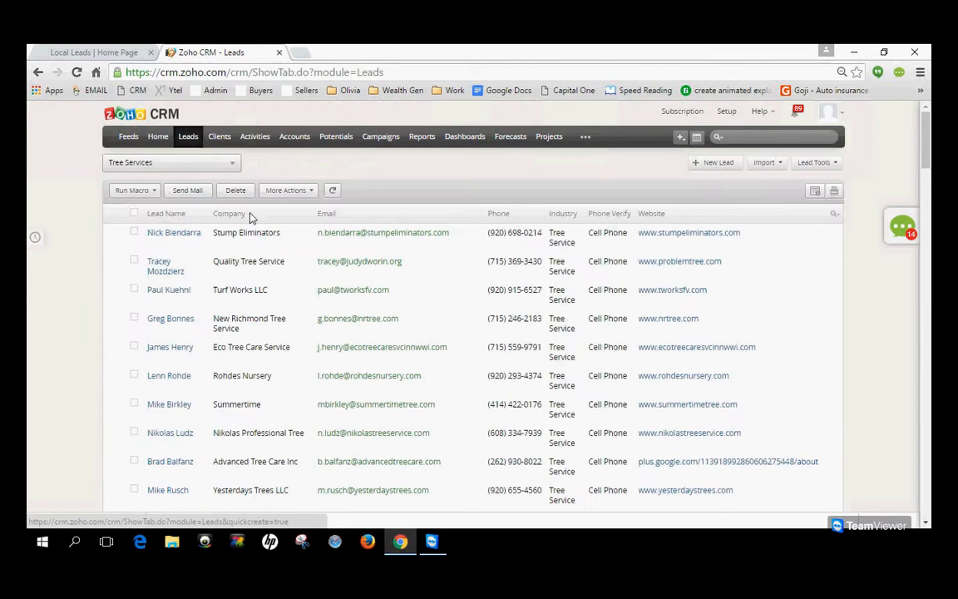
left_click(230, 169)
left_click(170, 241)
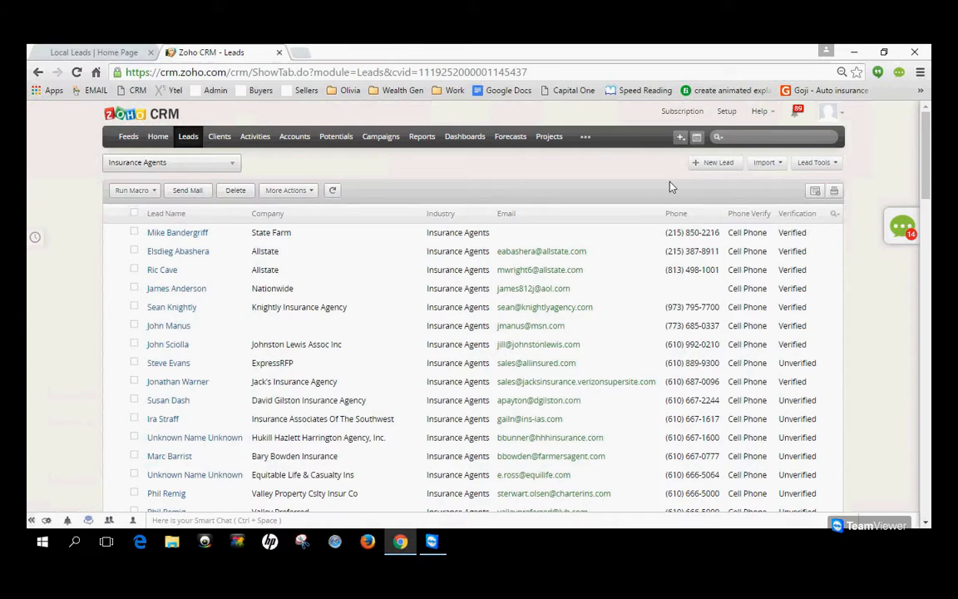
Start a new lead and set its industry to Insurance Agents.
left_click(713, 163)
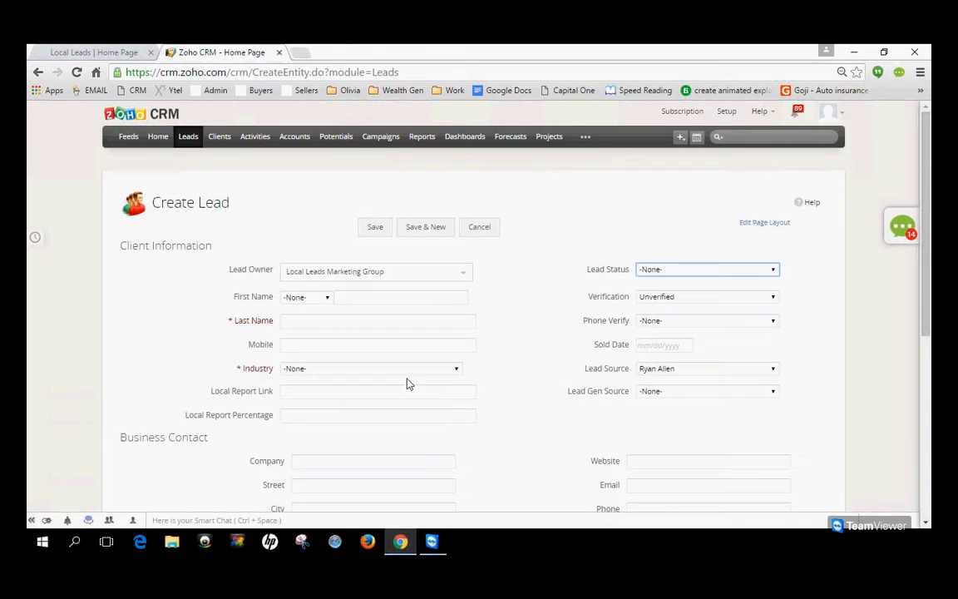
left_click(368, 296)
left_click(365, 320)
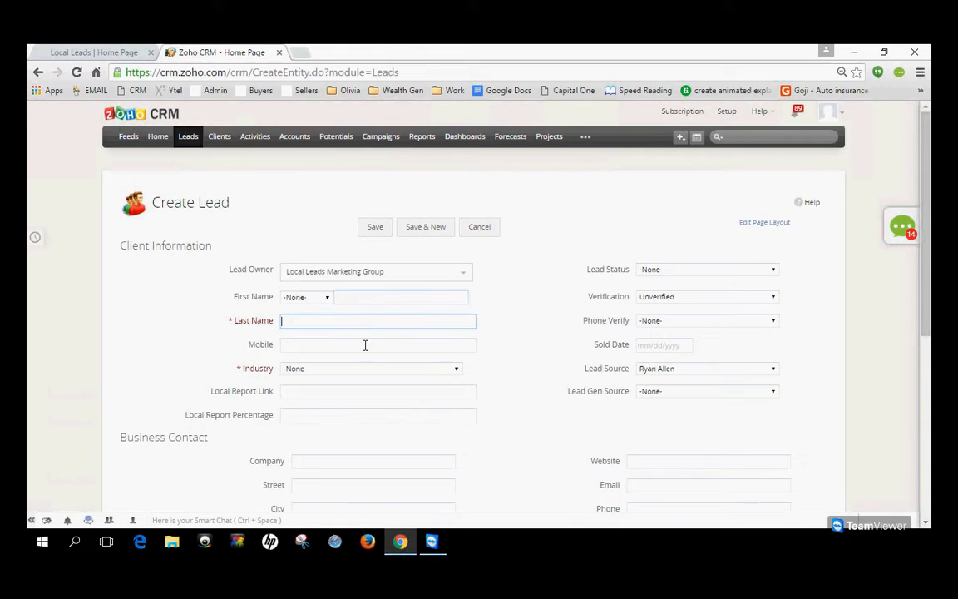
left_click(365, 344)
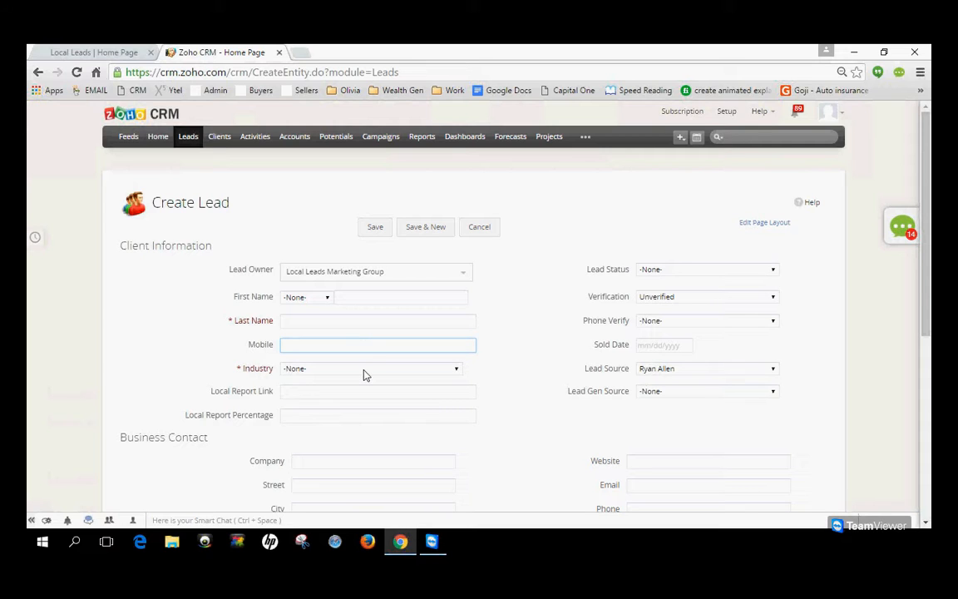
left_click(365, 374)
scroll(353, 325, "down", 12)
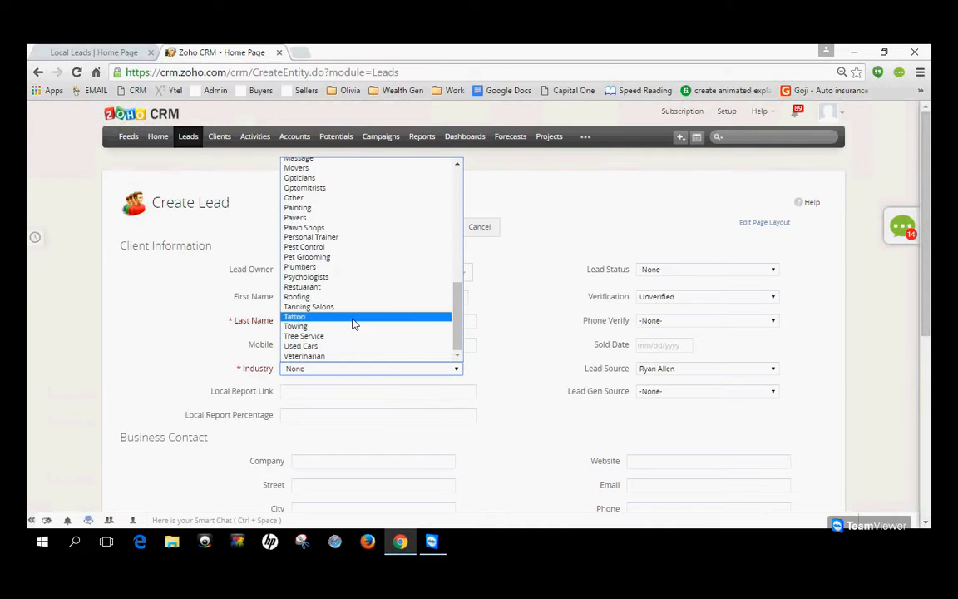
scroll(350, 261, "up", 4)
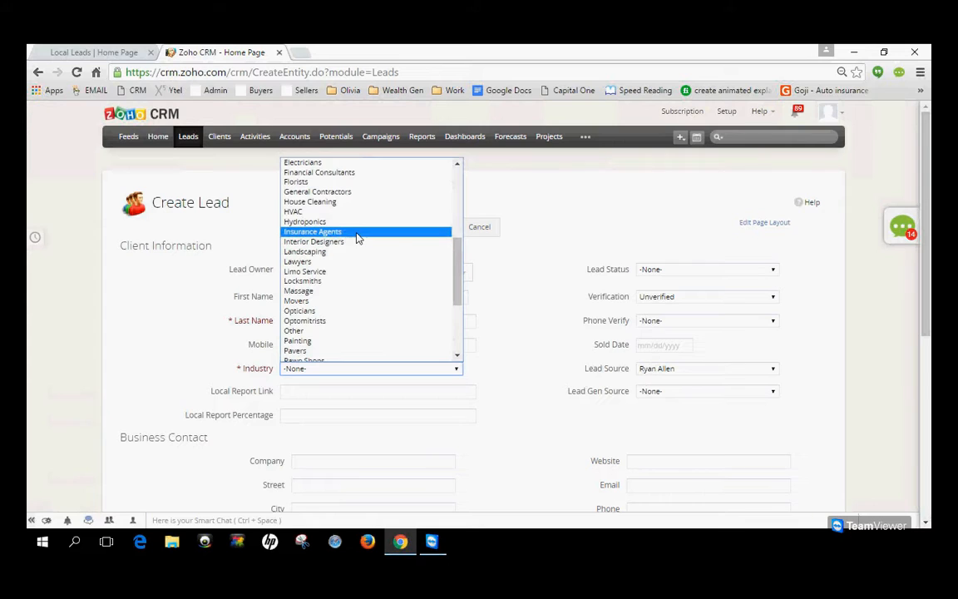
left_click(358, 234)
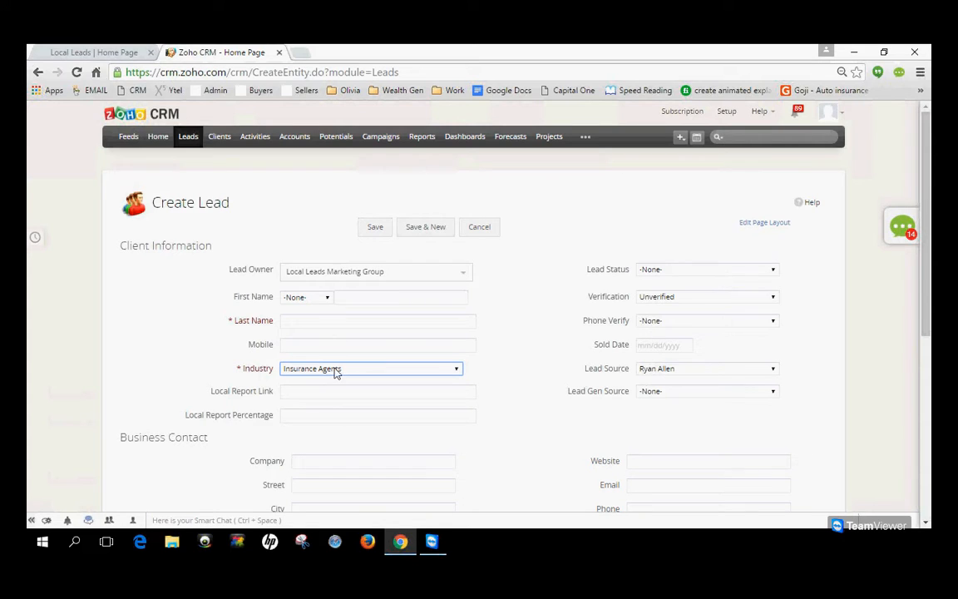
Examine the lead form's client information, business contact and billing fields without filling them in.
scroll(466, 399, "down", 1)
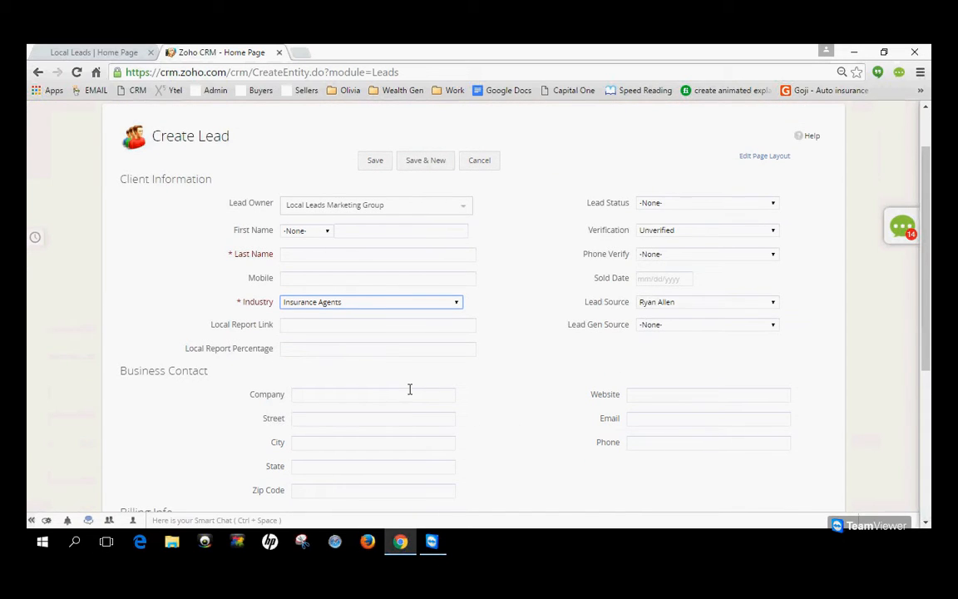
scroll(425, 396, "down", 1)
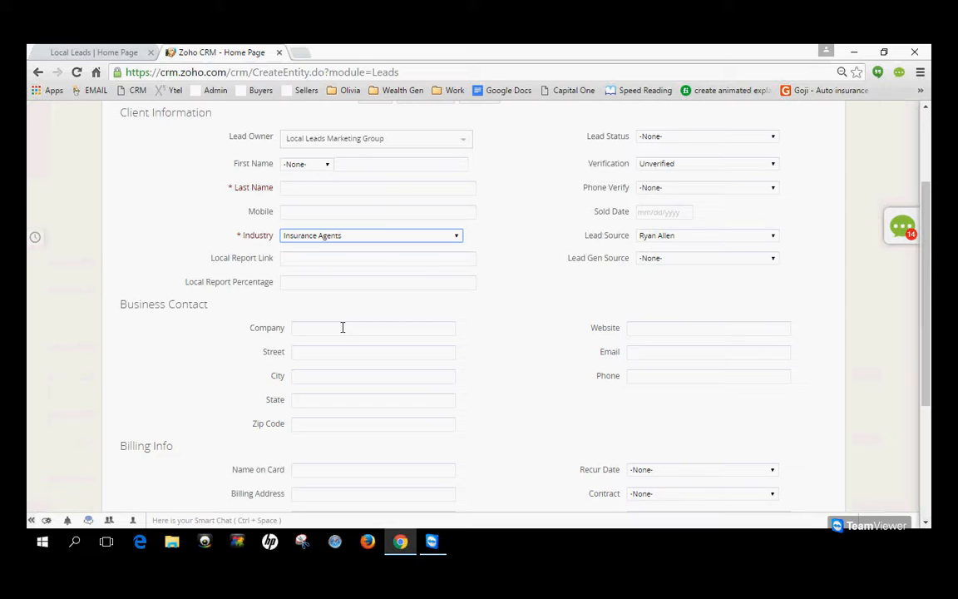
left_click(331, 348)
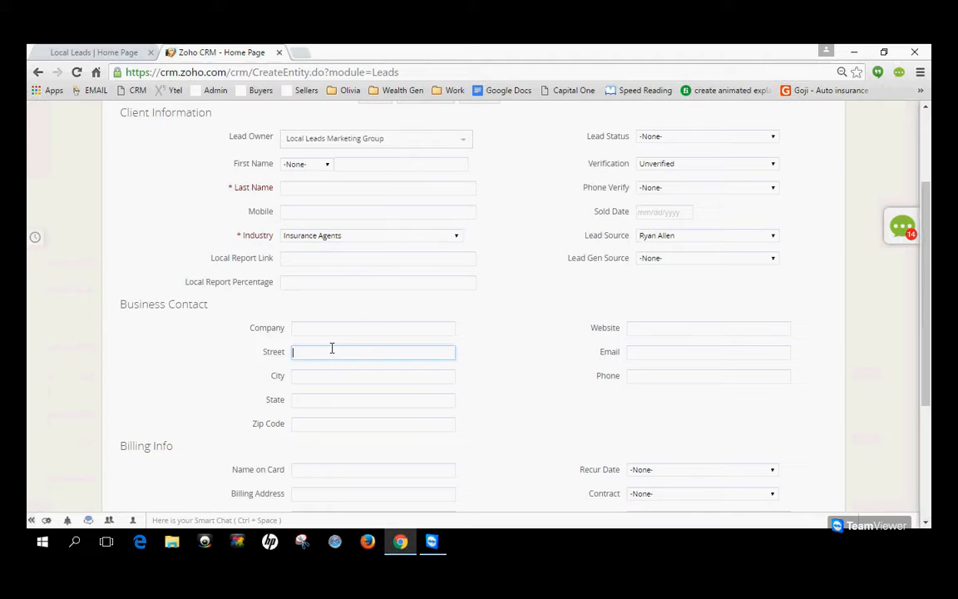
left_click(331, 328)
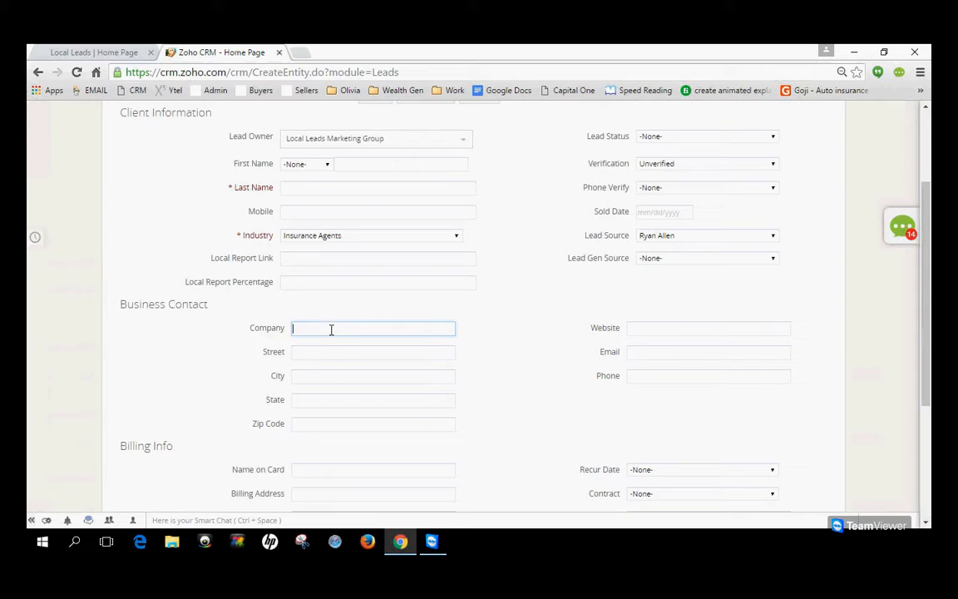
left_click(369, 400)
left_click(419, 380)
left_click(419, 423)
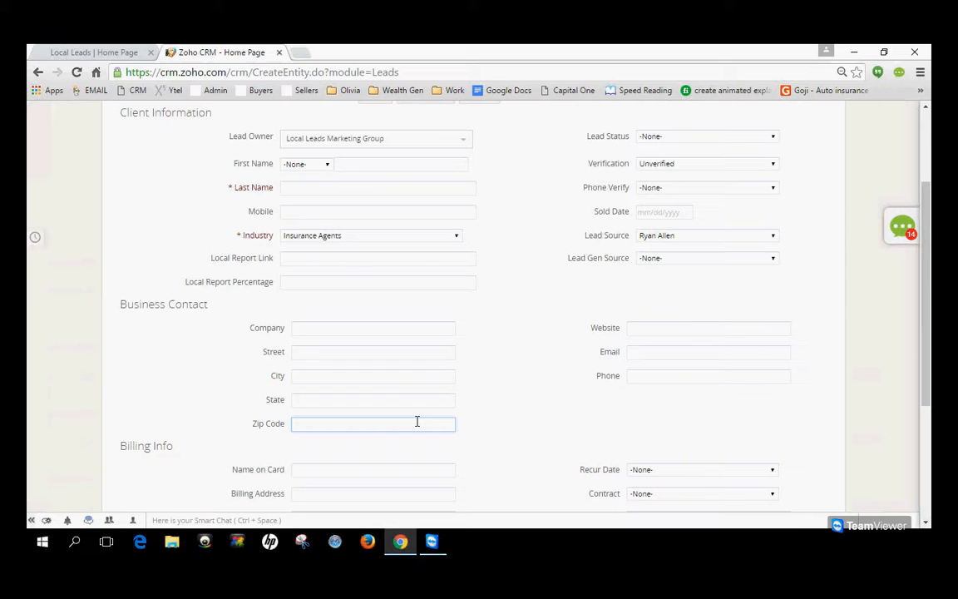
left_click(366, 375)
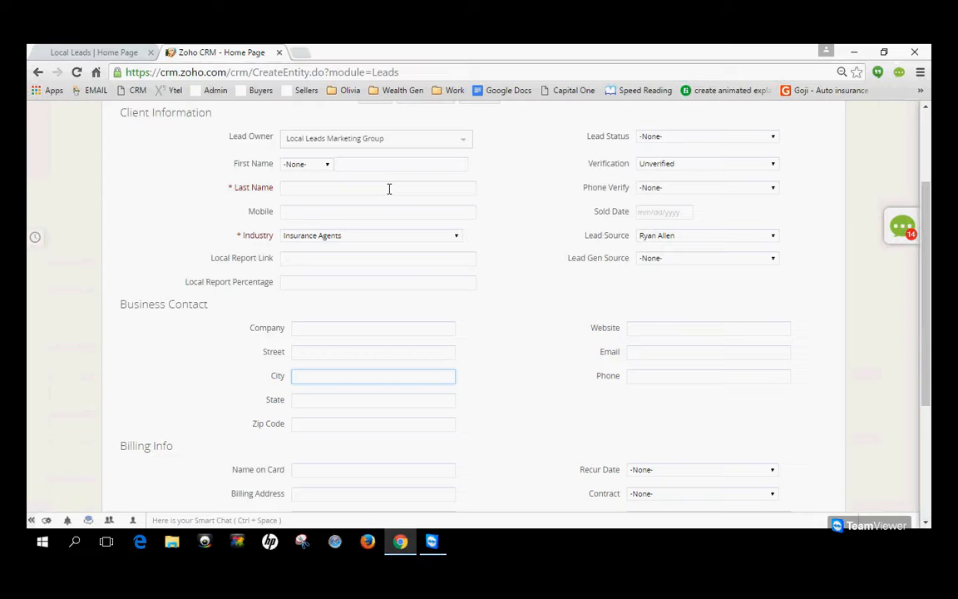
left_click(389, 189)
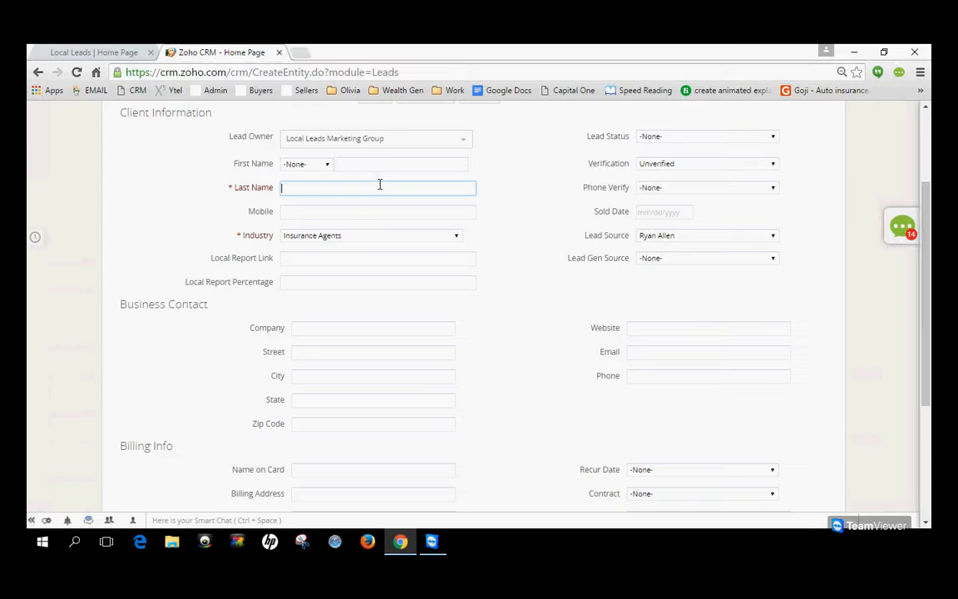
left_click(385, 326)
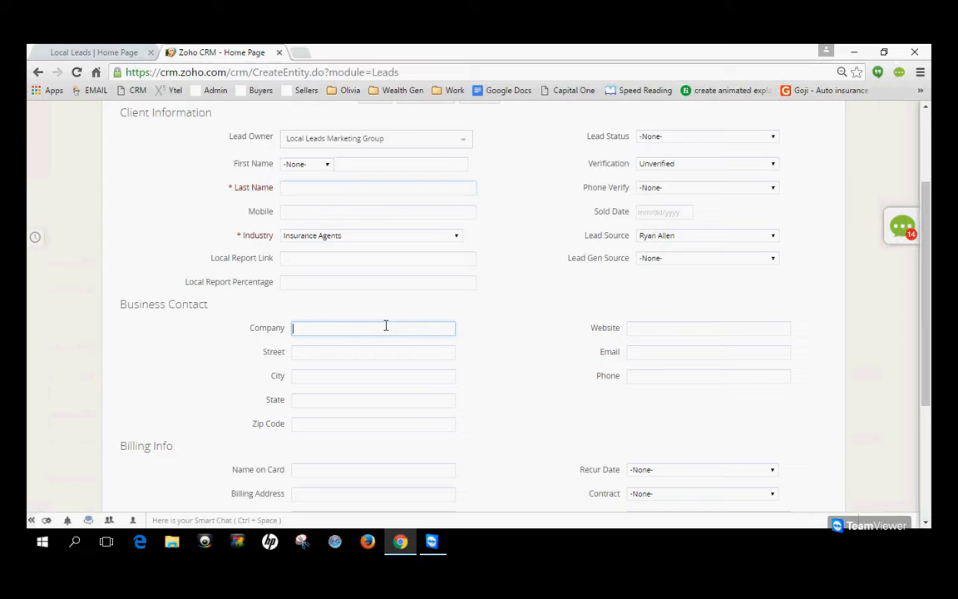
left_click(350, 399)
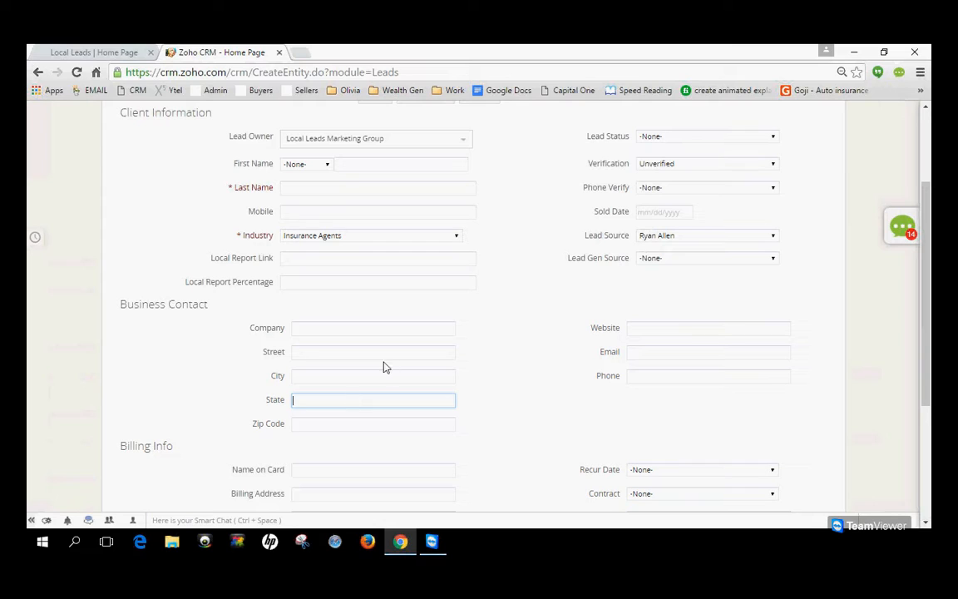
left_click(639, 355)
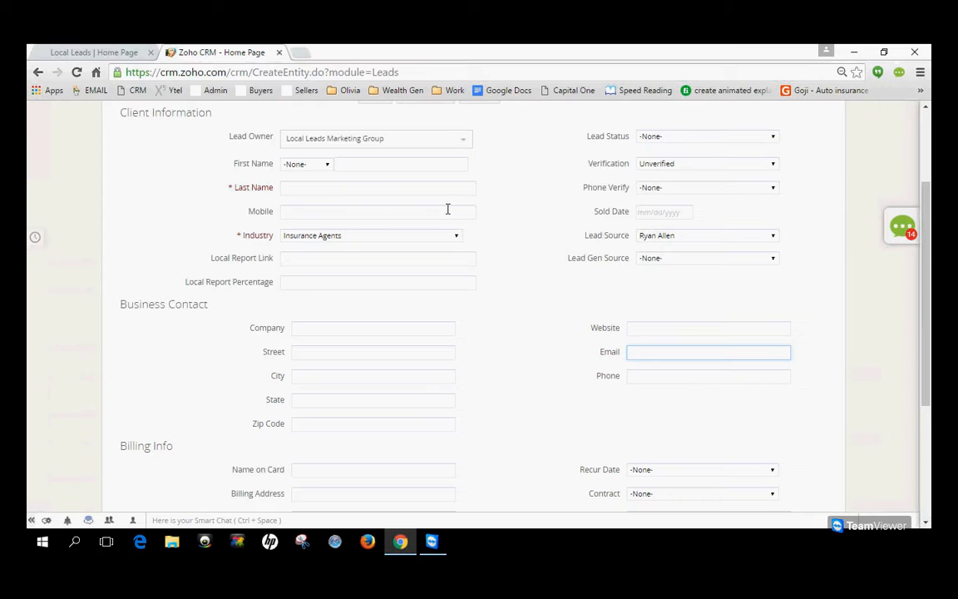
scroll(446, 207, "down", 3)
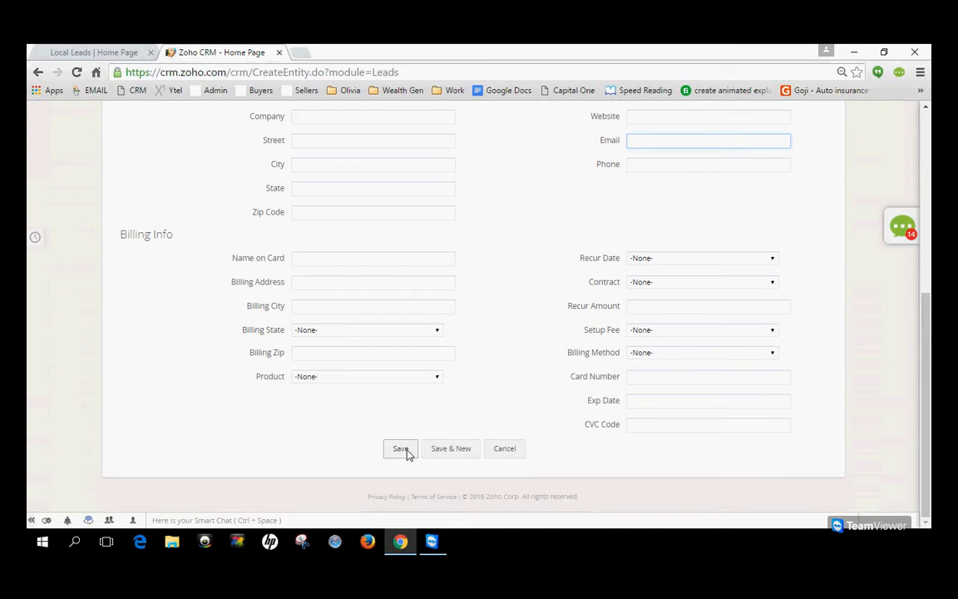
scroll(476, 359, "up", 5)
Leave the unsaved lead for the Insurance Agents list, open the Nationwide lead and advance to the following record.
left_click(191, 142)
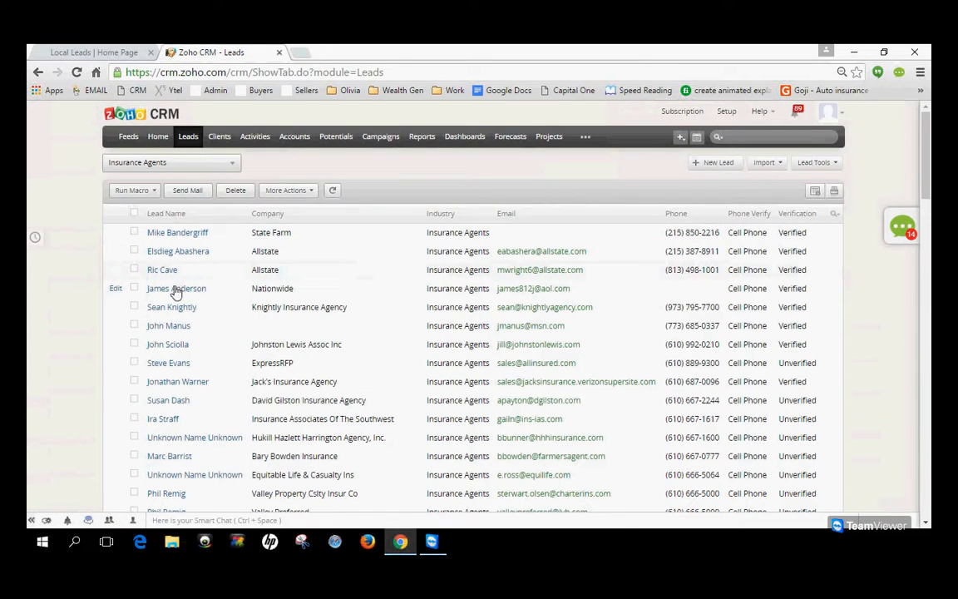
left_click(176, 288)
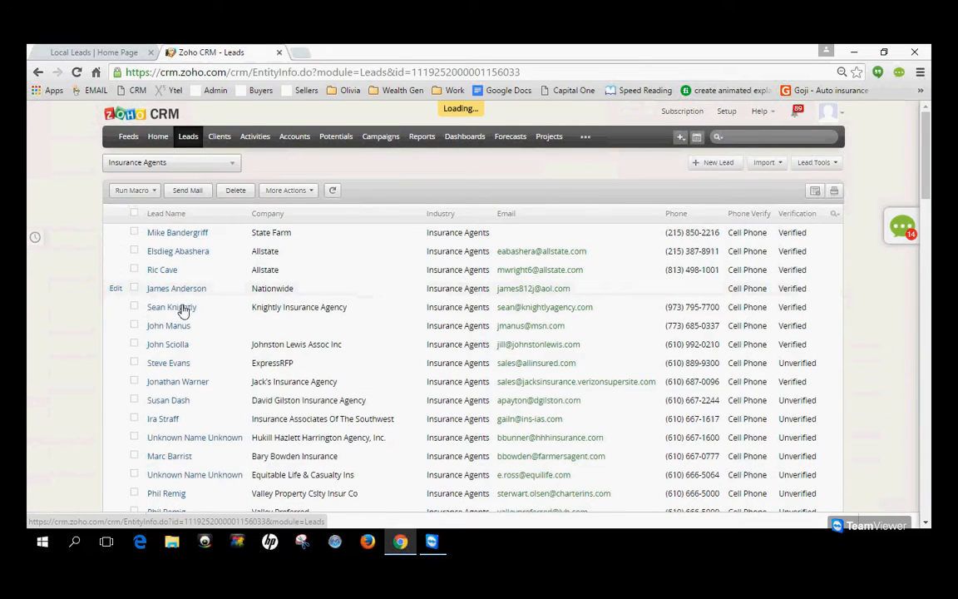
left_click(670, 173)
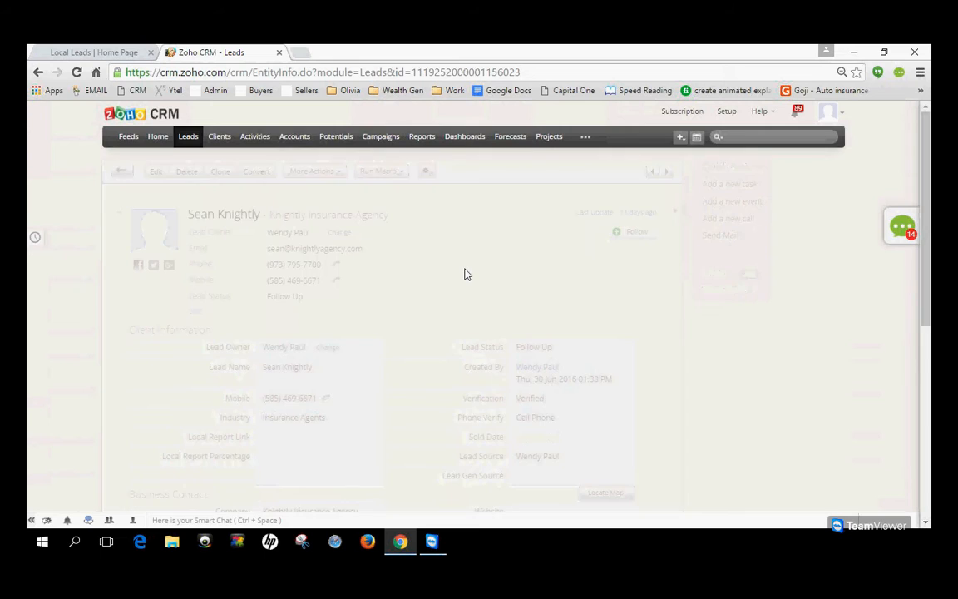
Review the Knightly Insurance Agency lead's details and its Lead Gen Source options, cancelling the field edit.
scroll(532, 231, "down", 2)
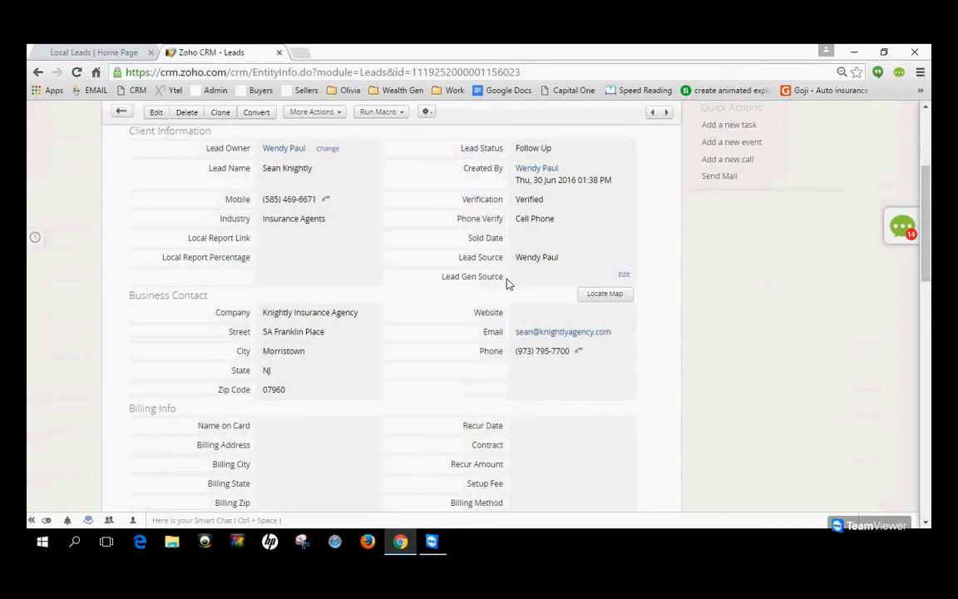
left_click(626, 277)
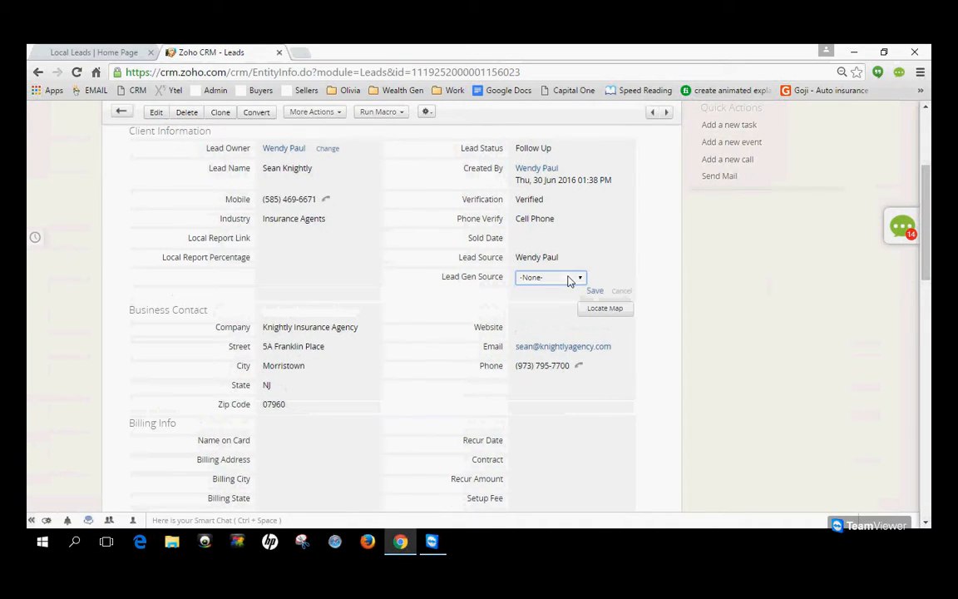
left_click(569, 279)
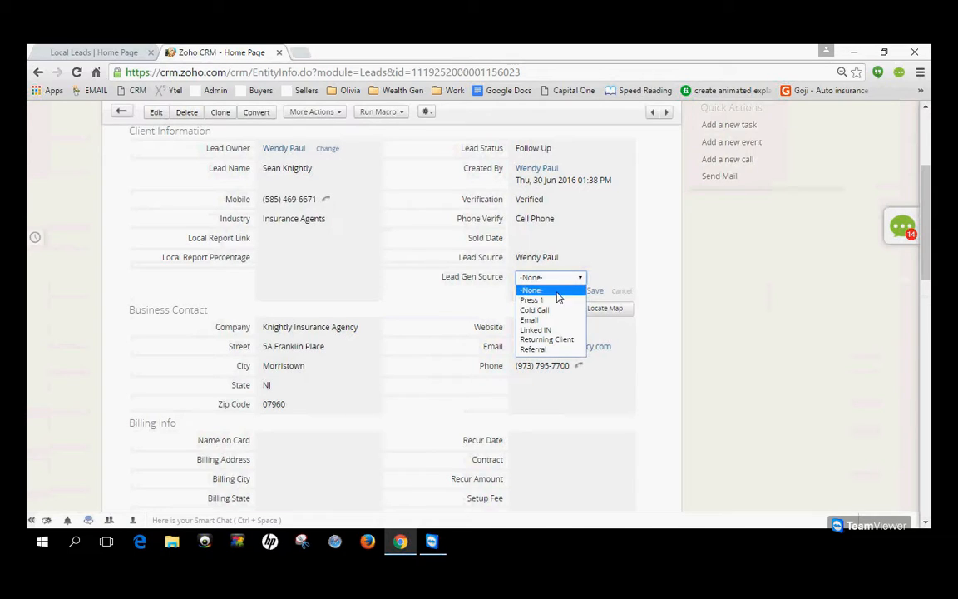
left_click(648, 275)
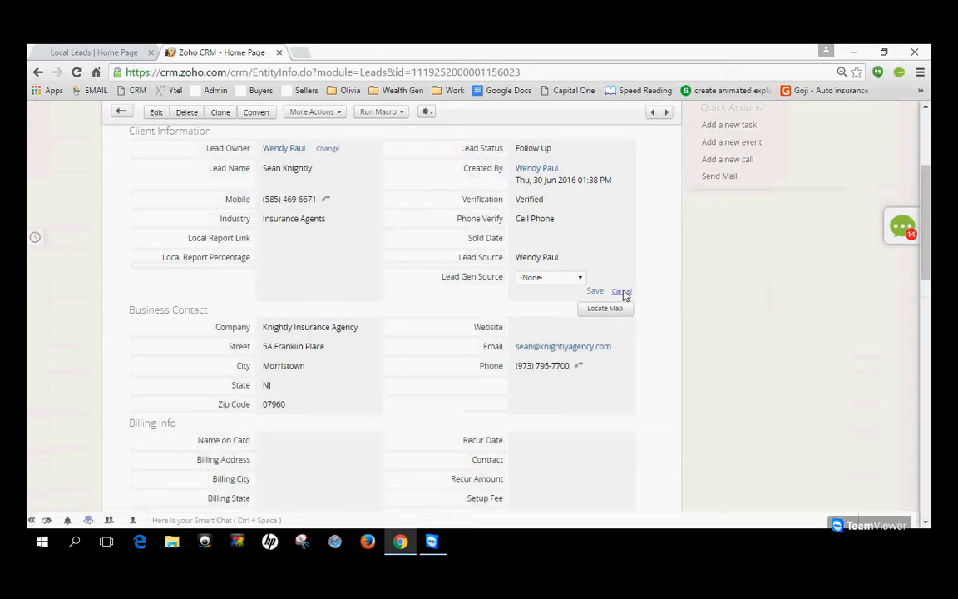
left_click(622, 293)
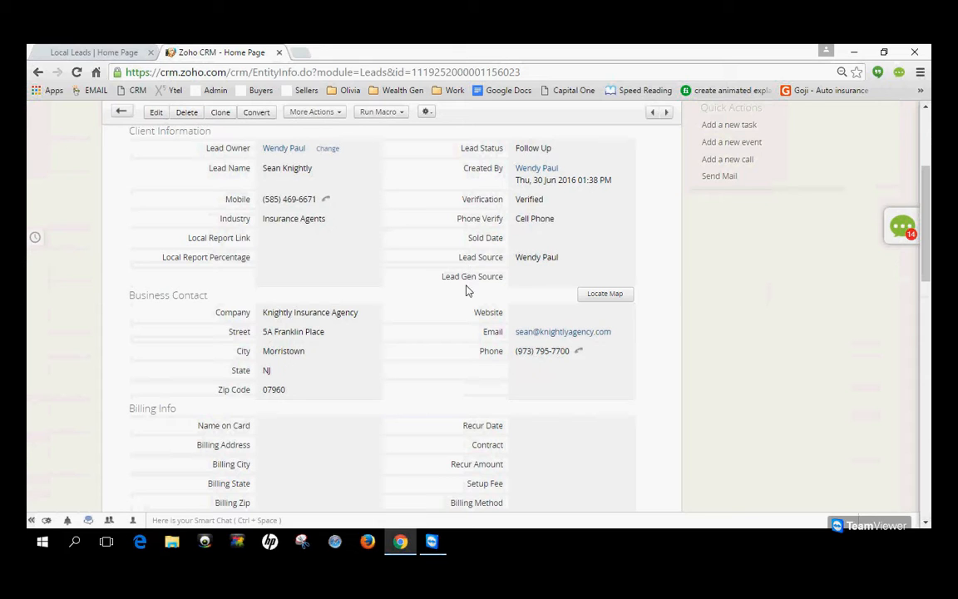
scroll(443, 293, "up", 2)
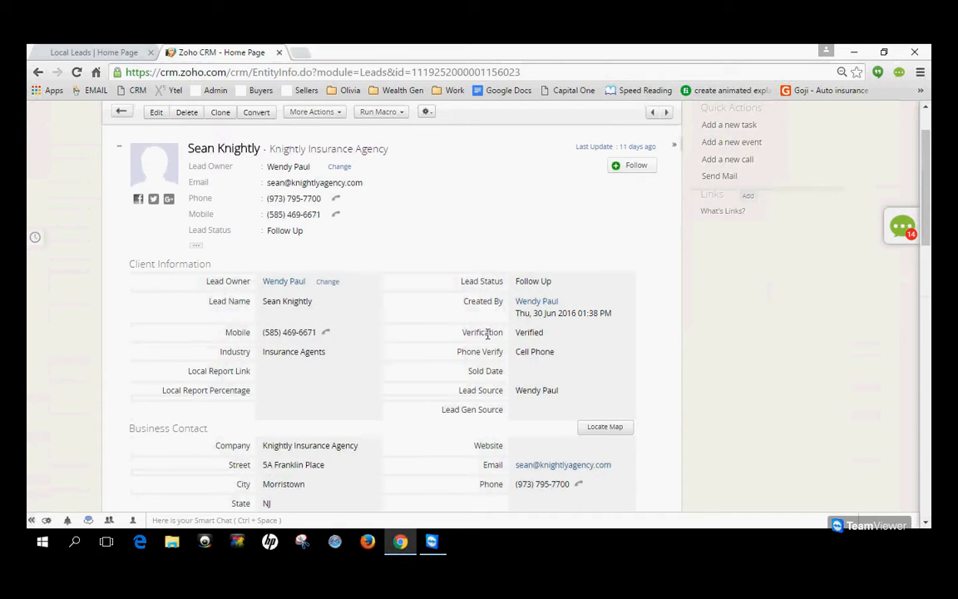
scroll(487, 335, "up", 1)
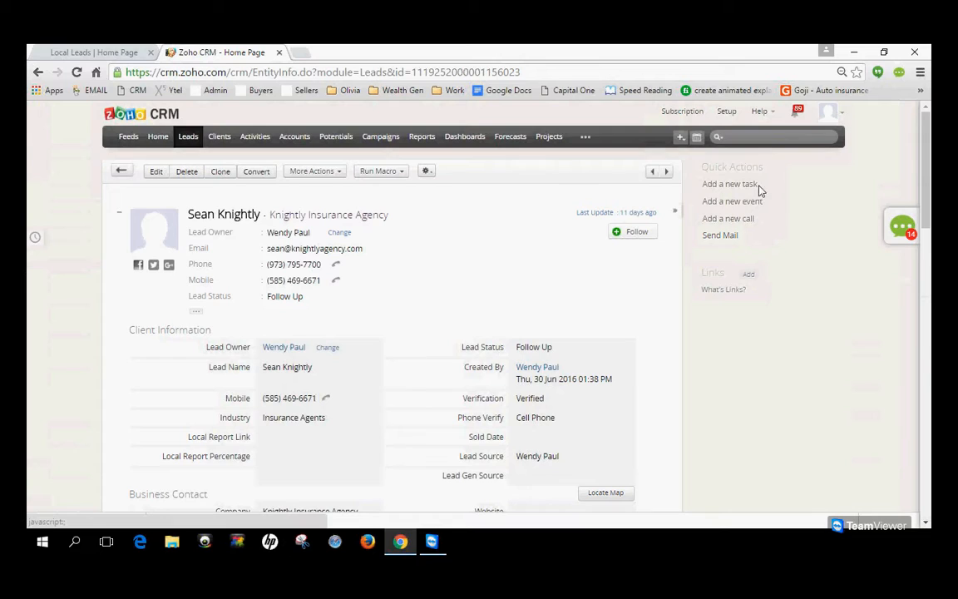
Open the Knightly Insurance Agency lead's Send Mail form to look over its fields and close it unsent.
left_click(720, 235)
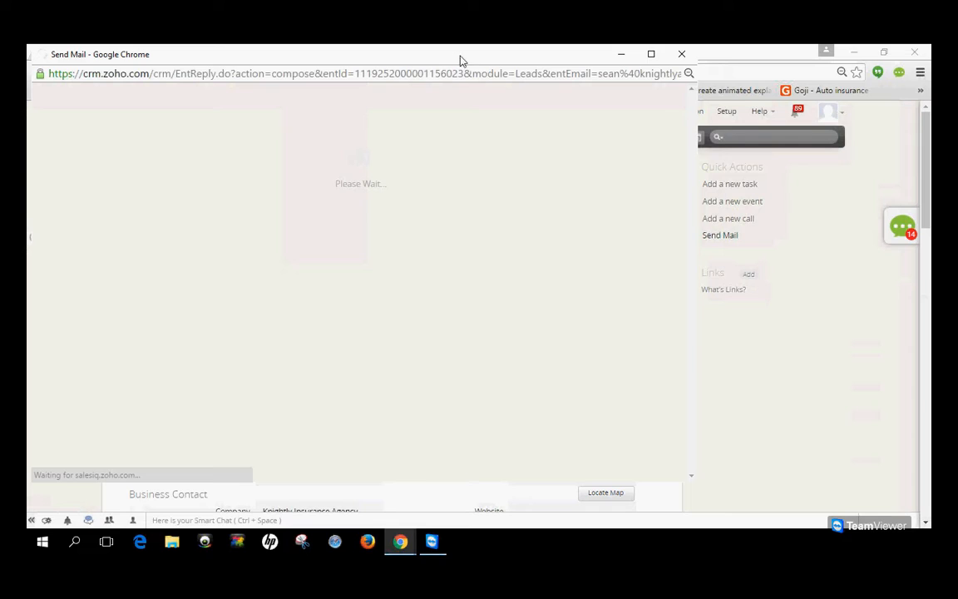
left_click_drag(461, 60, 500, 86)
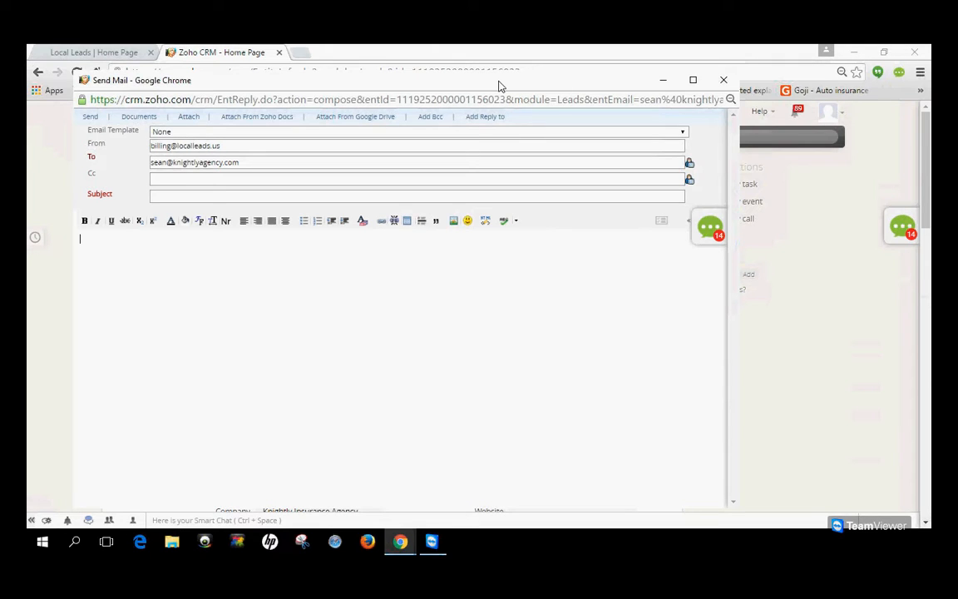
left_click(723, 79)
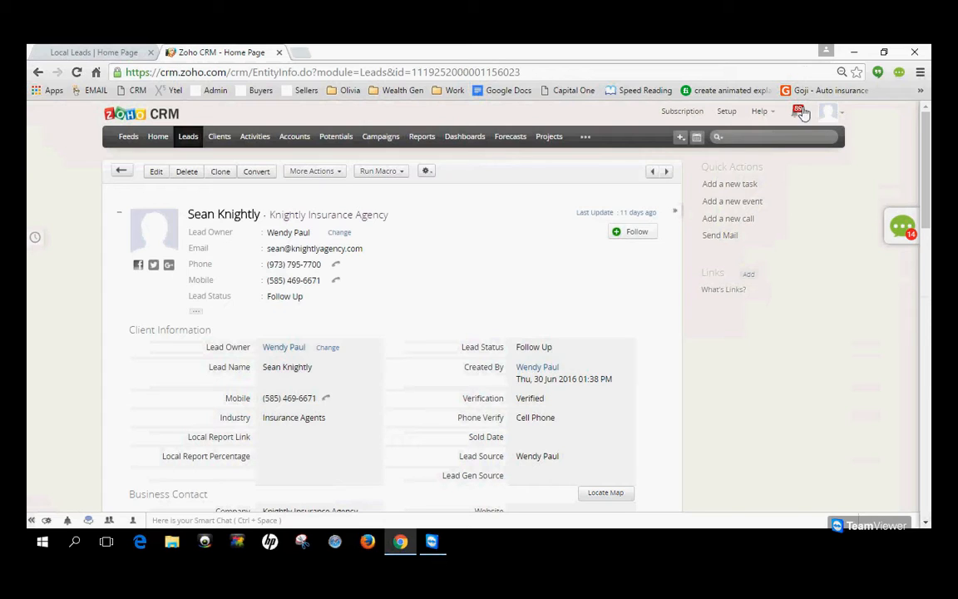
Load the "Stop Wasting Money- Live Leads" template into a new email to the lead, review the message and close it unsent.
left_click(720, 235)
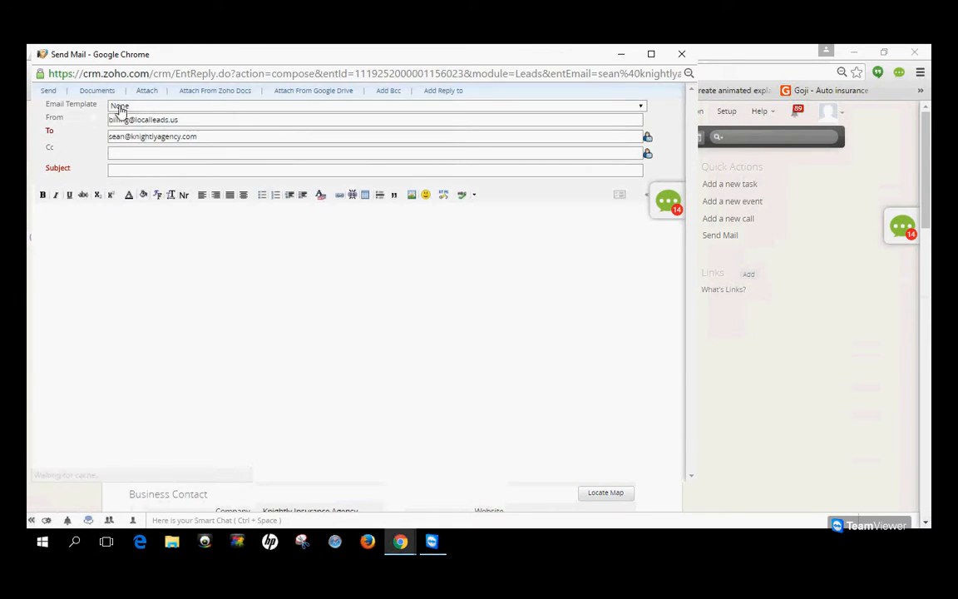
left_click(140, 106)
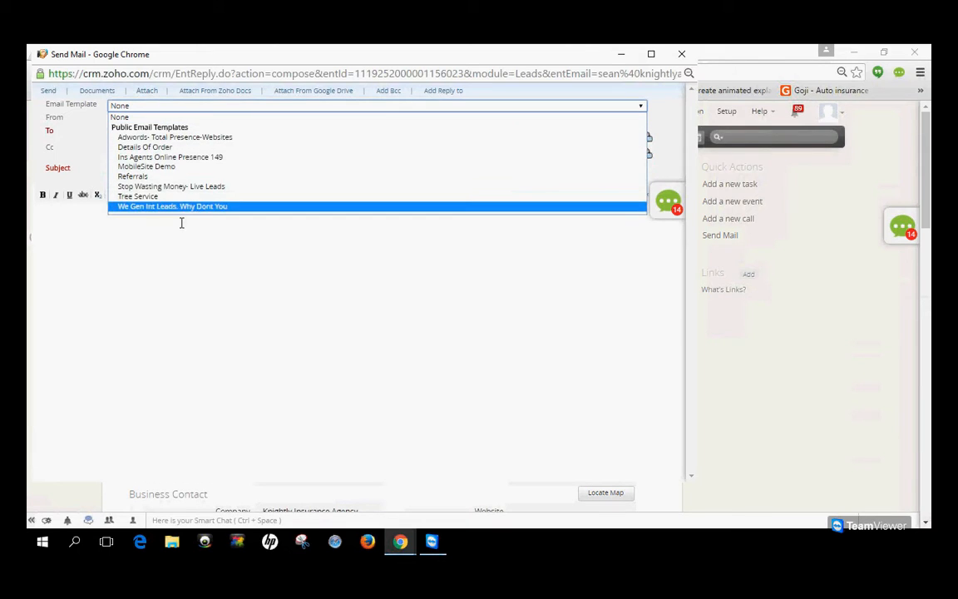
left_click(205, 112)
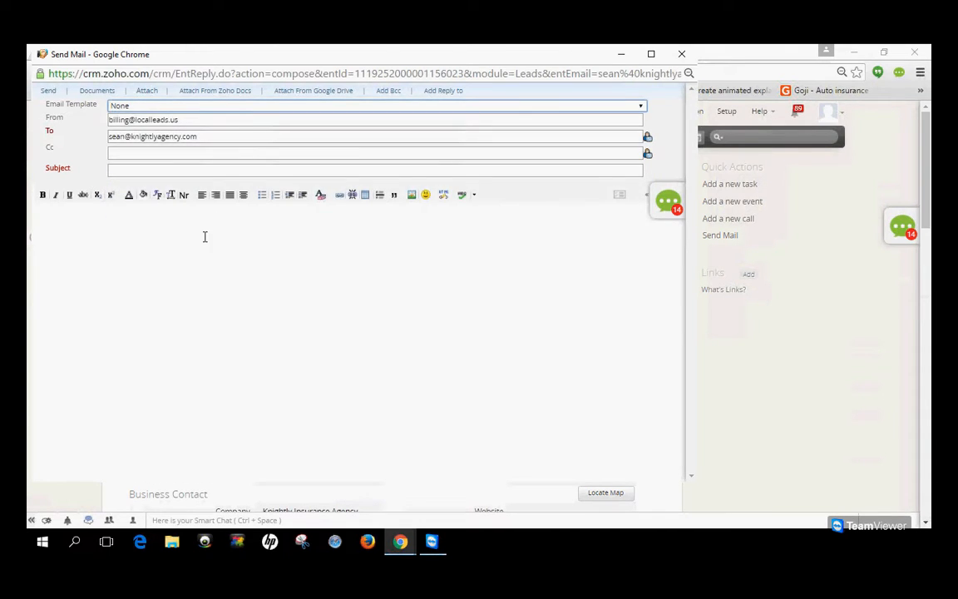
left_click(209, 111)
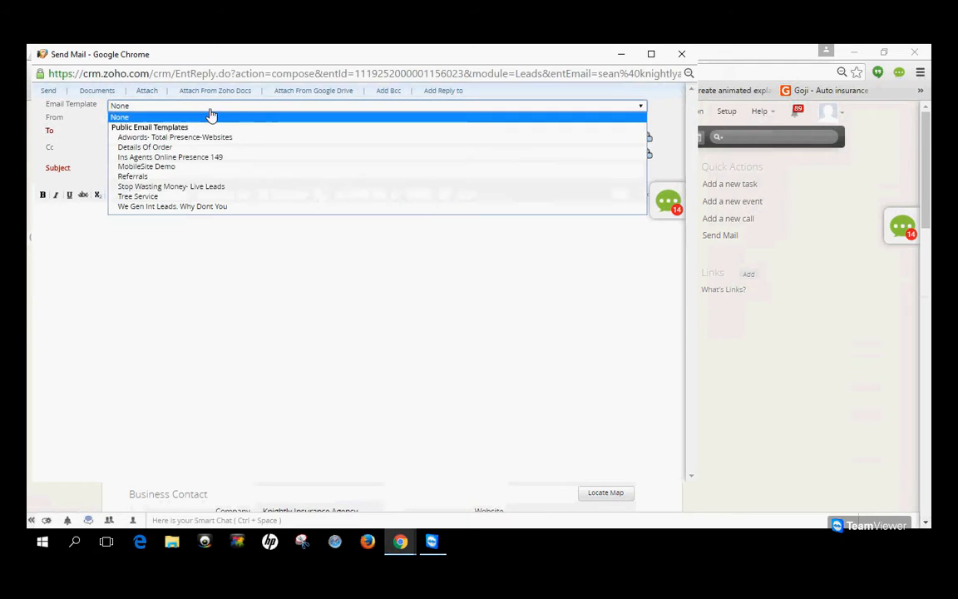
left_click(201, 189)
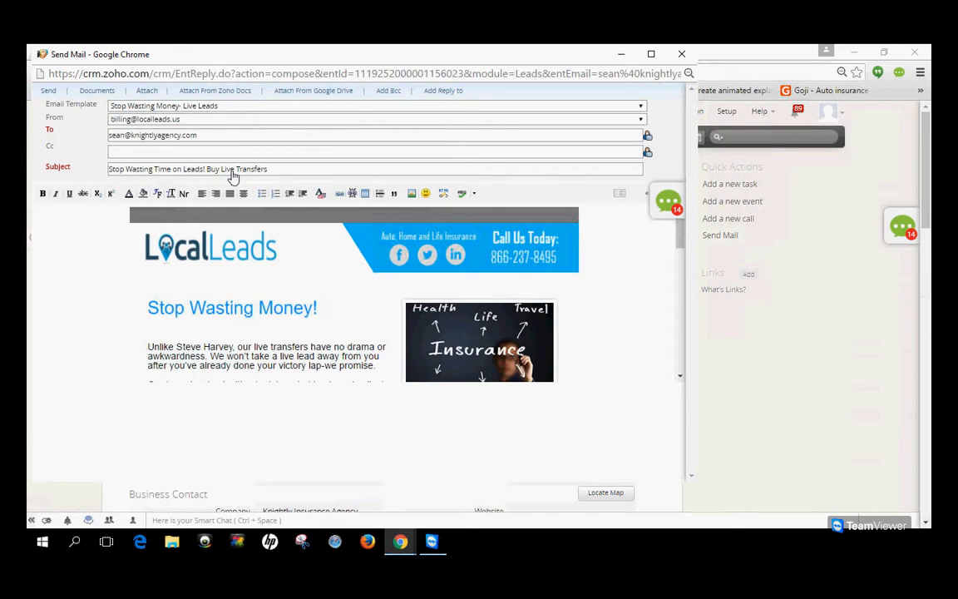
scroll(355, 281, "down", 10)
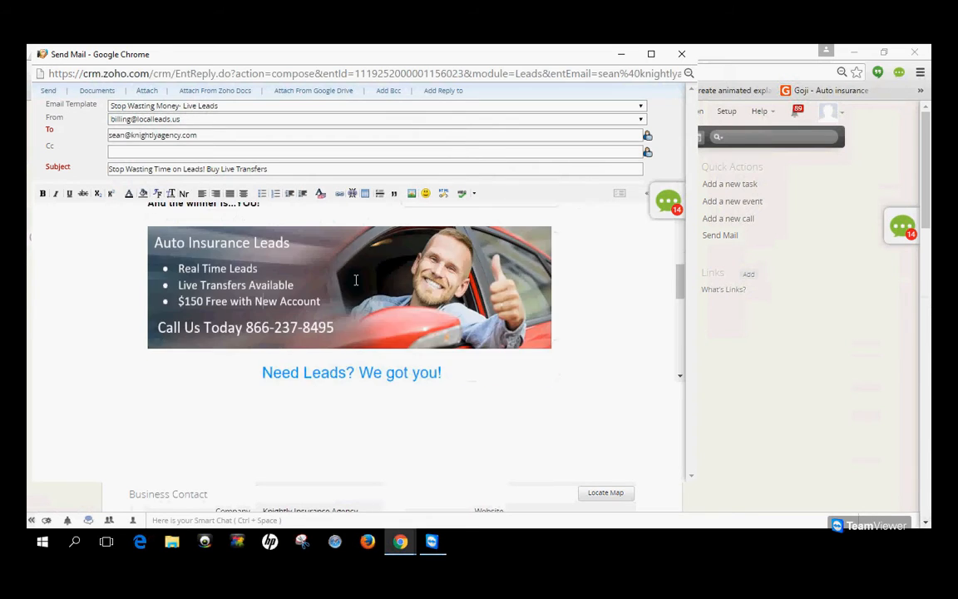
scroll(355, 281, "up", 10)
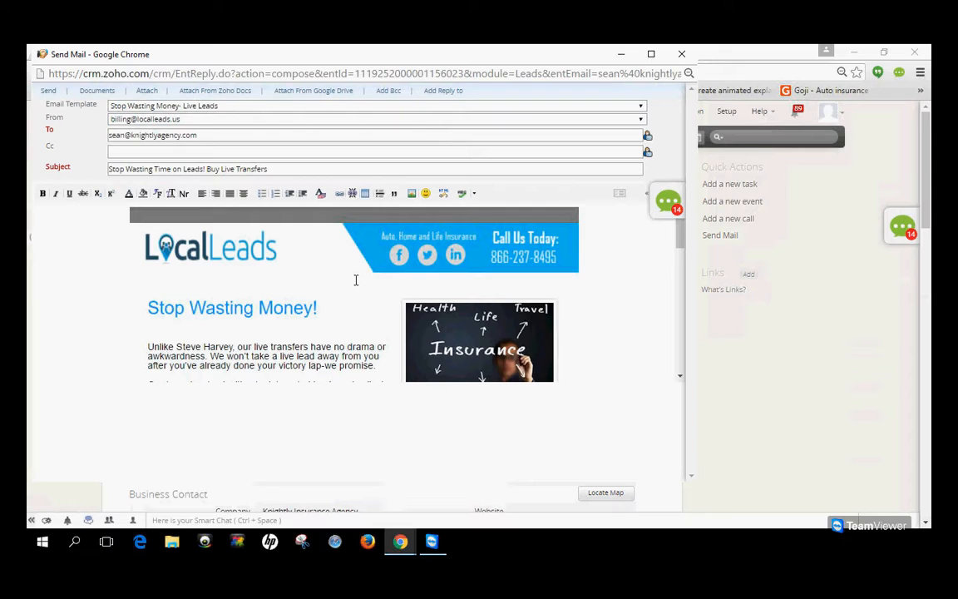
left_click(681, 55)
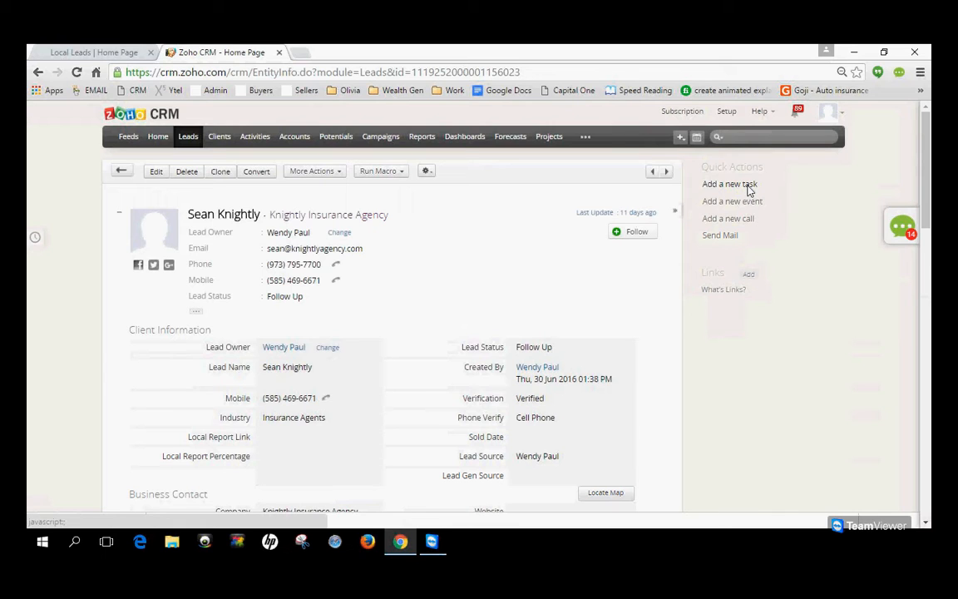
Start a new task on the lead with a subject about following up with the contact.
left_click(747, 186)
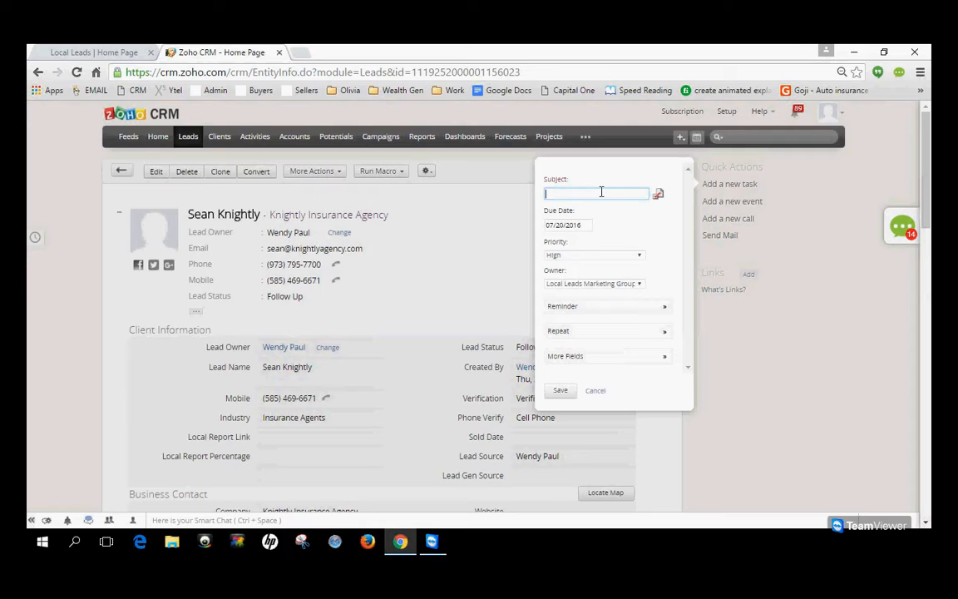
type("Folo")
key("BackSpace")
type("low up with Sean")
Examine the task's reminder date options, then discard the reminder and the unsaved task.
left_click(595, 316)
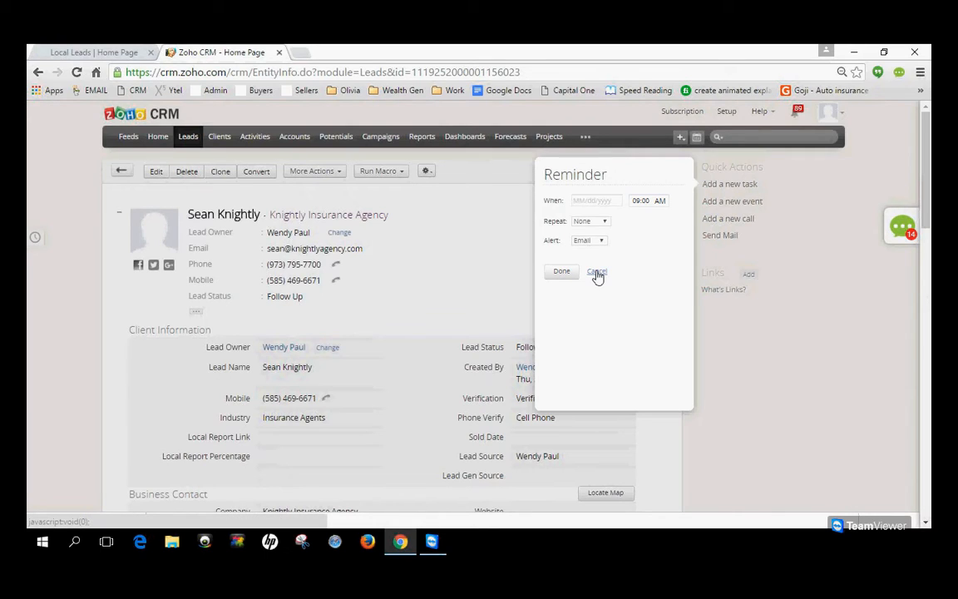
left_click(595, 201)
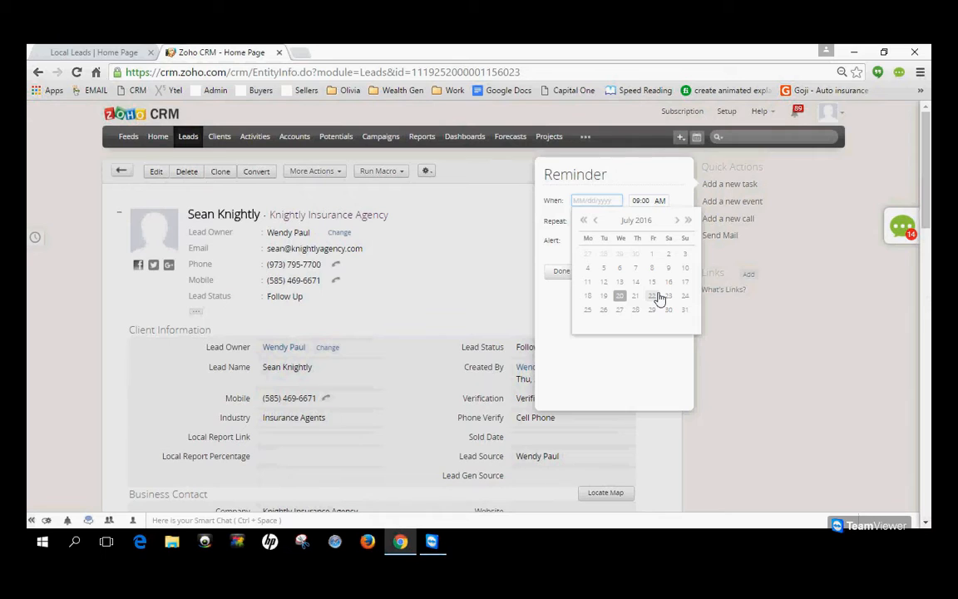
left_click(665, 181)
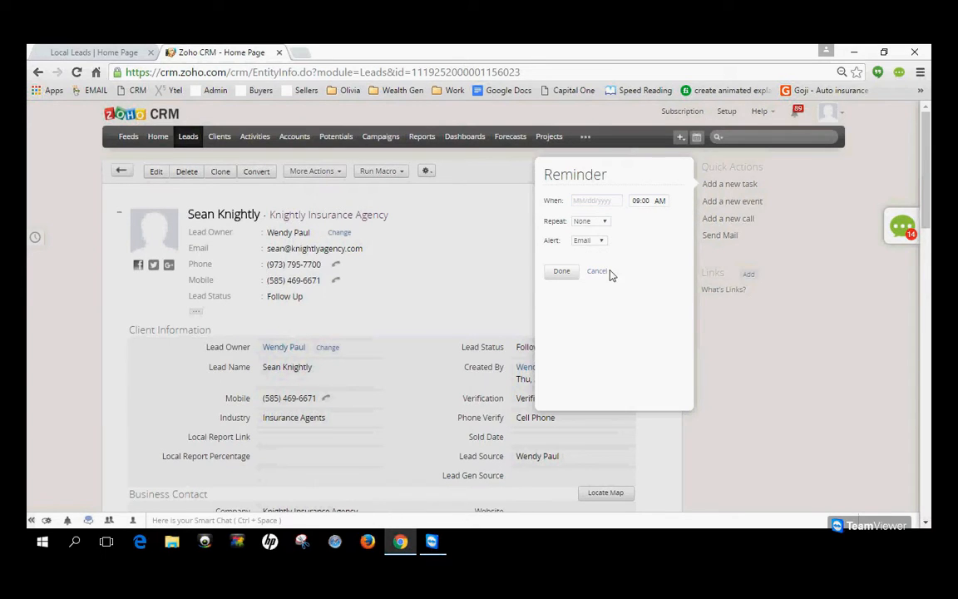
left_click(602, 273)
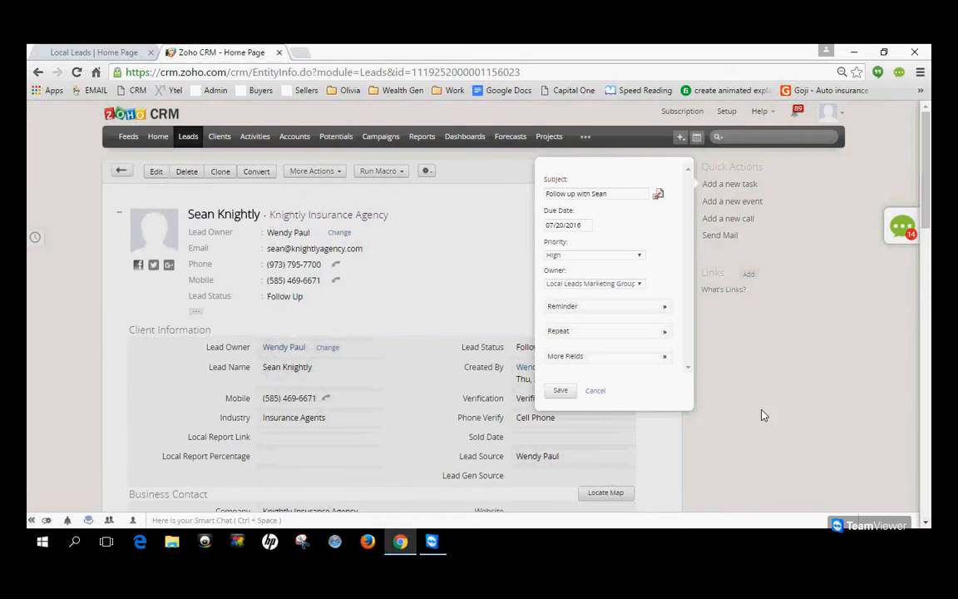
left_click(595, 392)
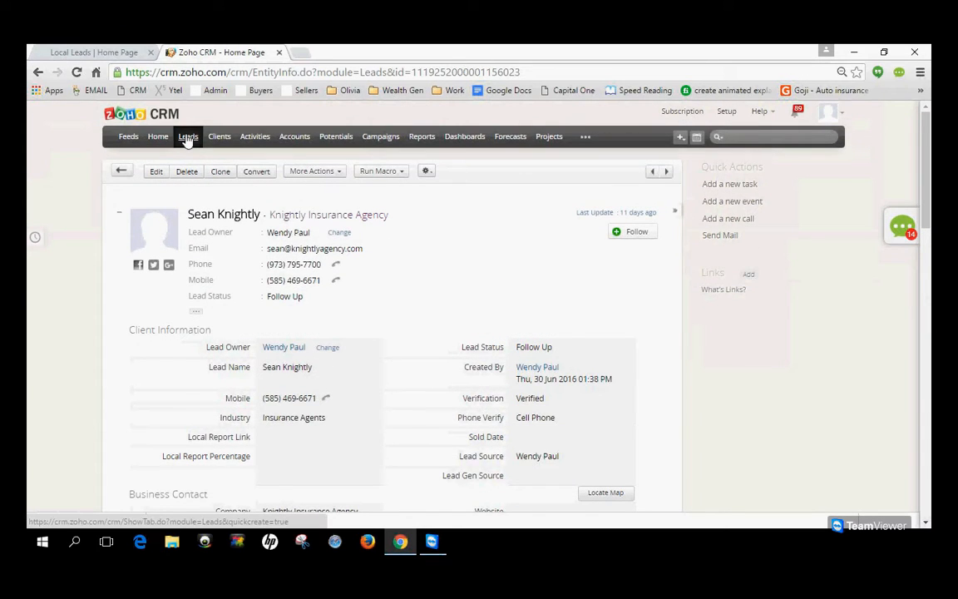
Return to the Insurance Agents leads list and look through its records.
left_click(188, 138)
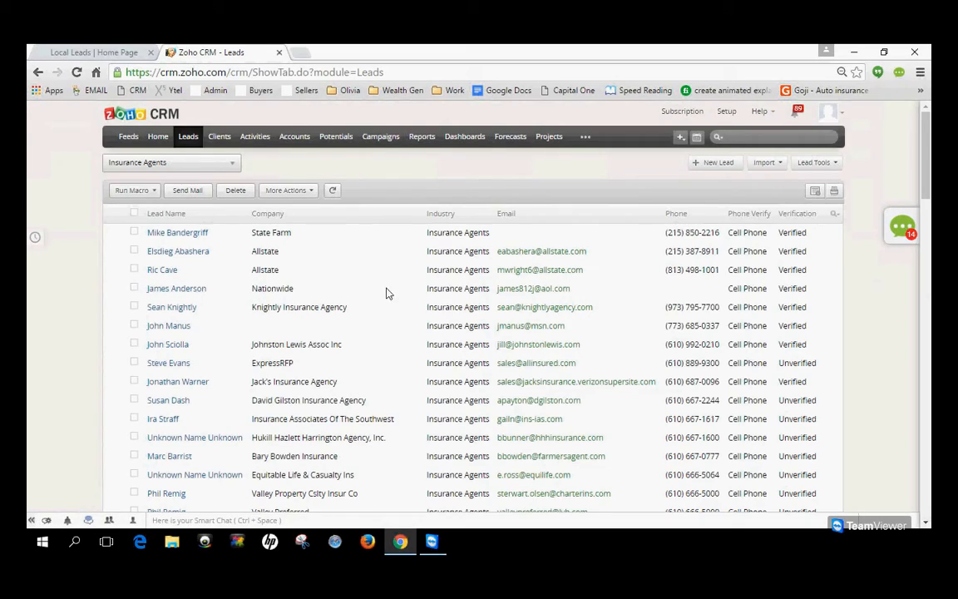
scroll(386, 293, "down", 10)
scroll(378, 308, "up", 10)
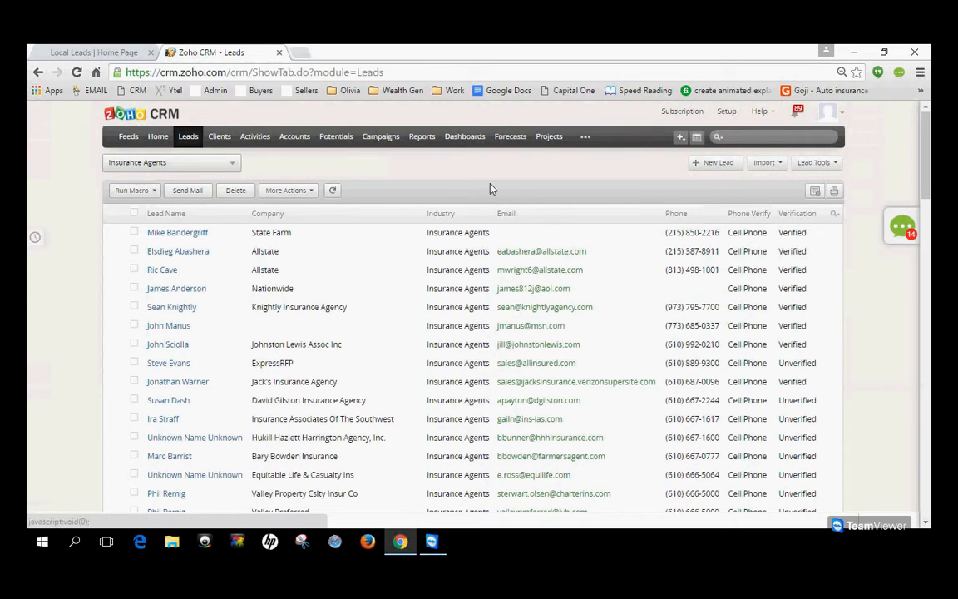
left_click(188, 146)
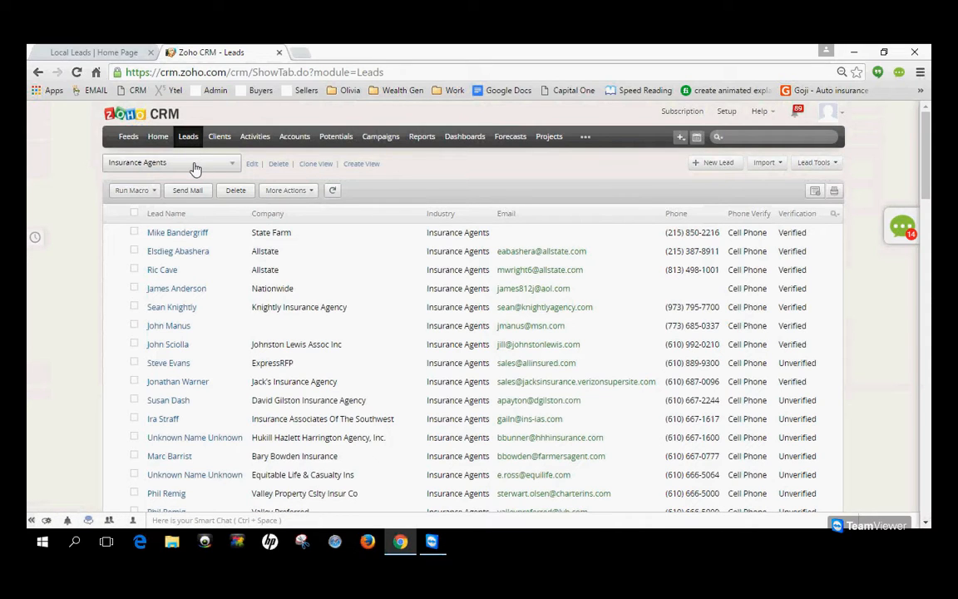
Look through the available lead views, both self-created and shared, and keep the Insurance Agents view selected.
left_click(194, 166)
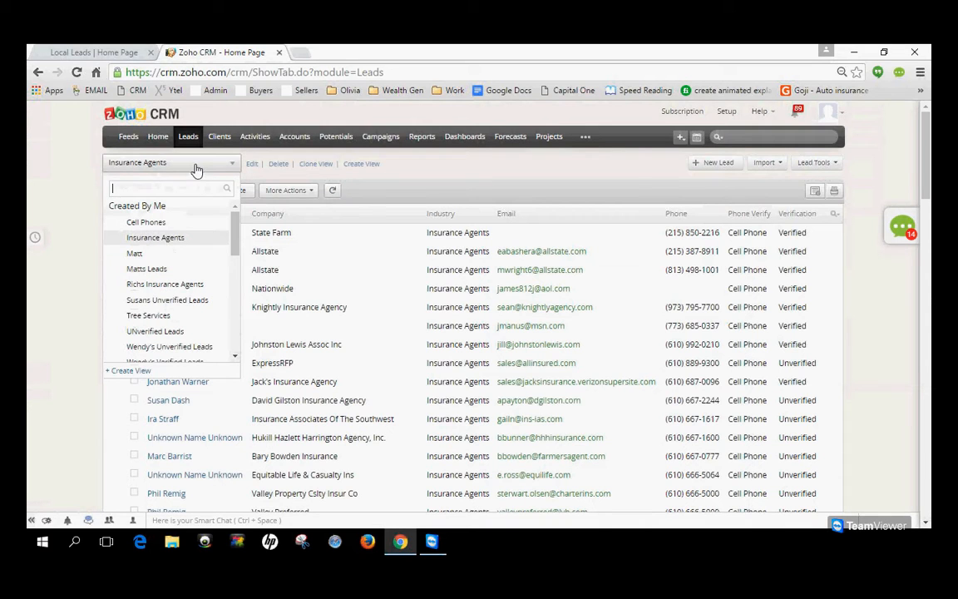
scroll(173, 283, "down", 2)
scroll(182, 324, "down", 3)
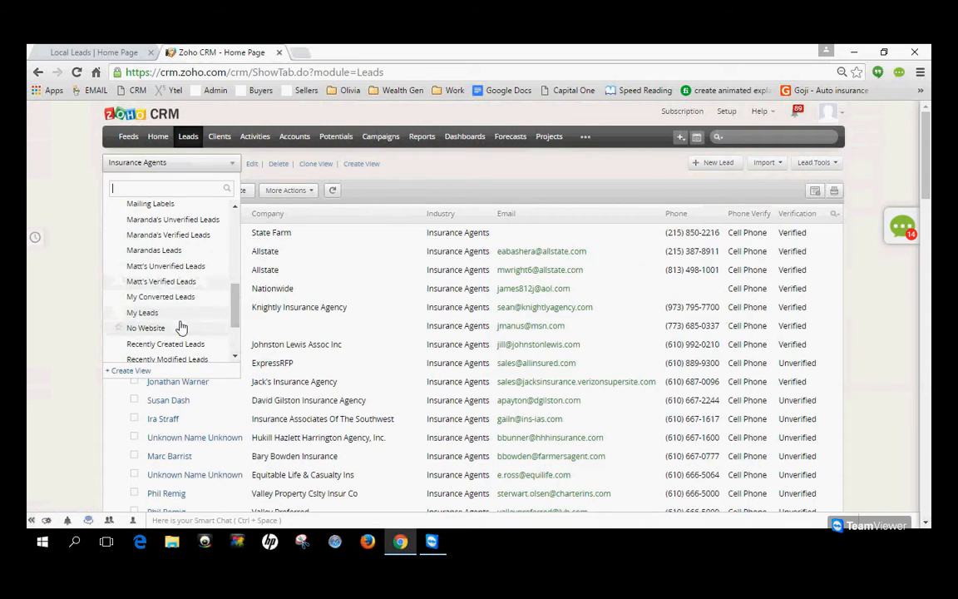
scroll(184, 324, "up", 6)
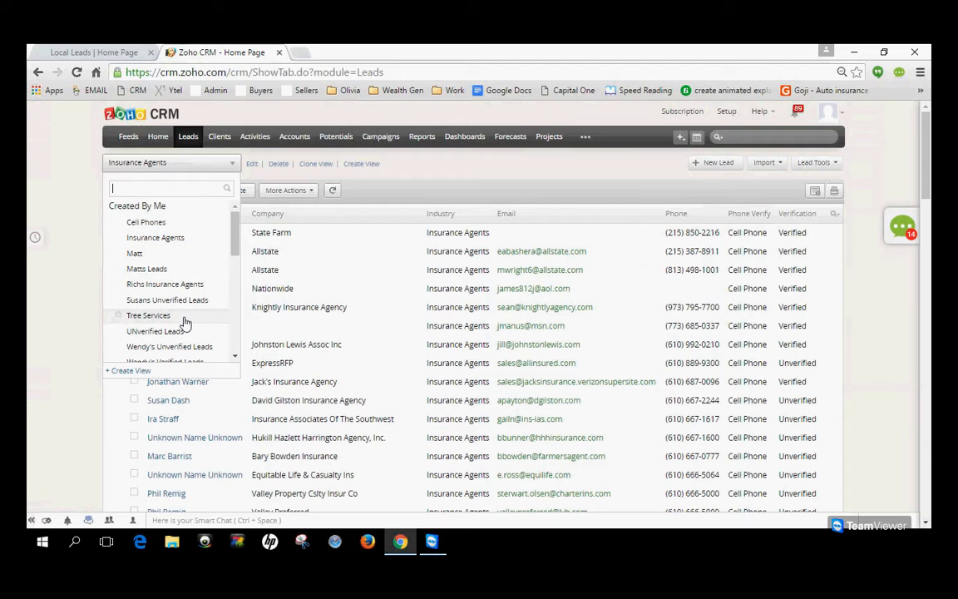
scroll(185, 322, "down", 1)
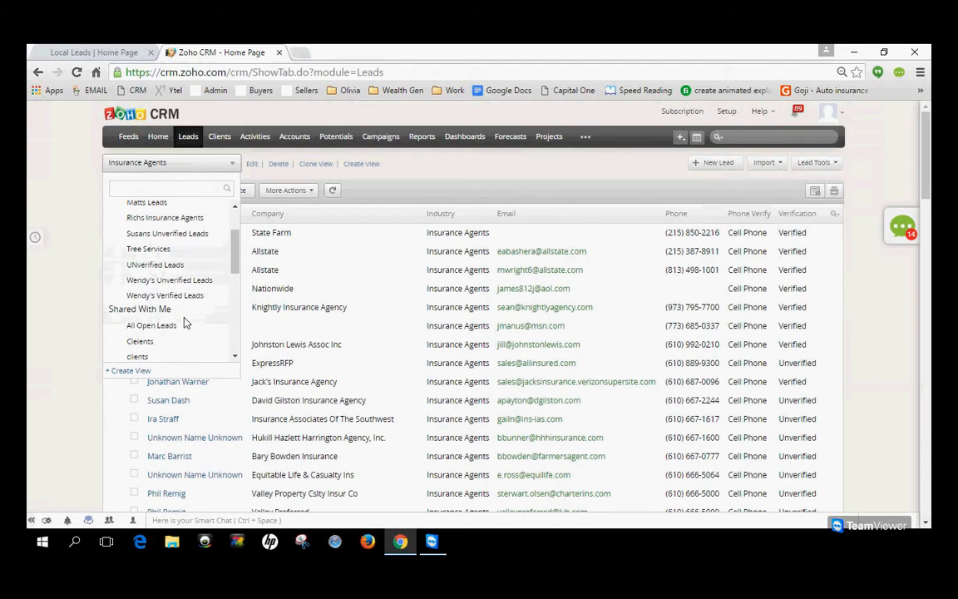
scroll(185, 322, "down", 4)
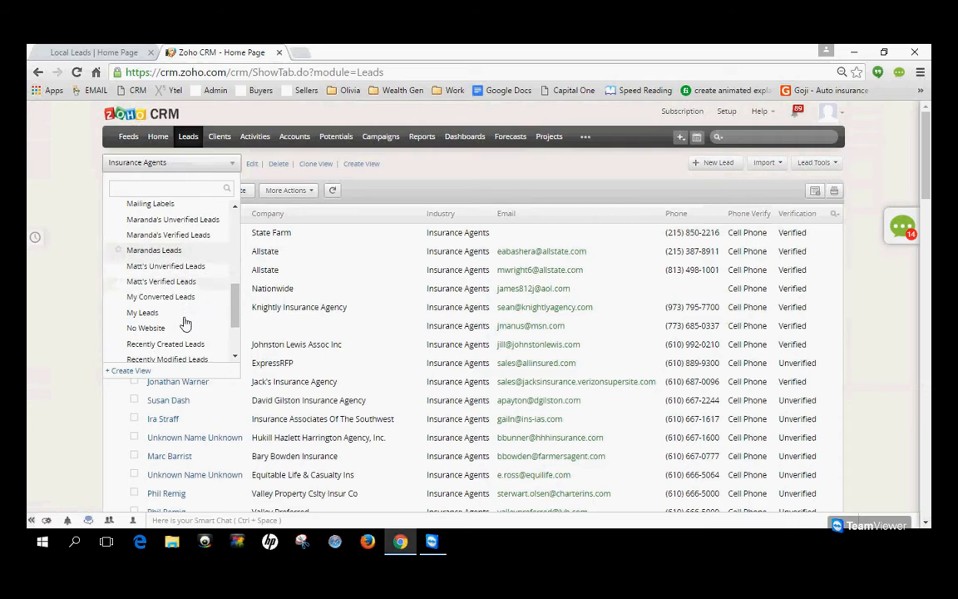
scroll(185, 321, "down", 2)
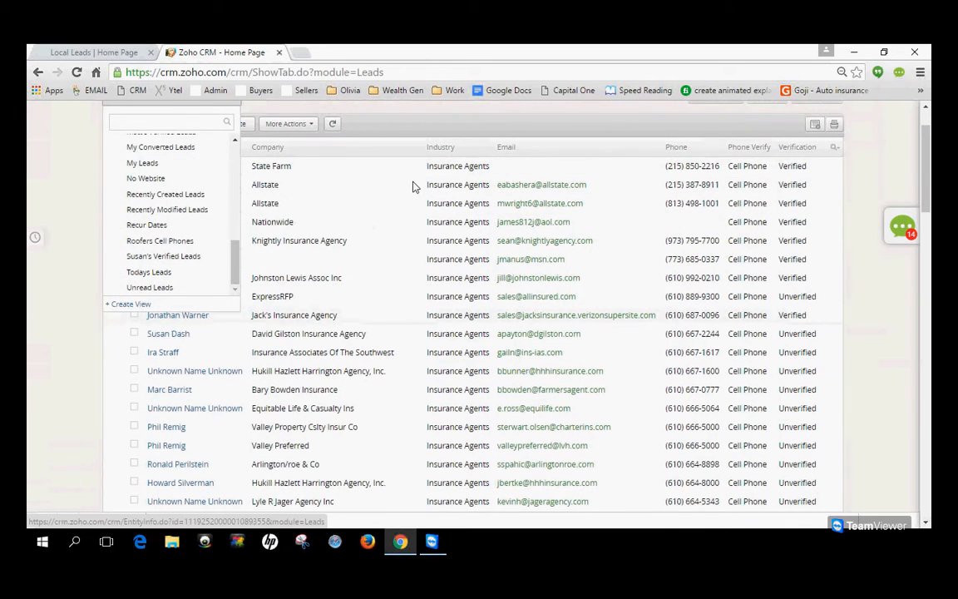
left_click(461, 131)
scroll(338, 349, "up", 1)
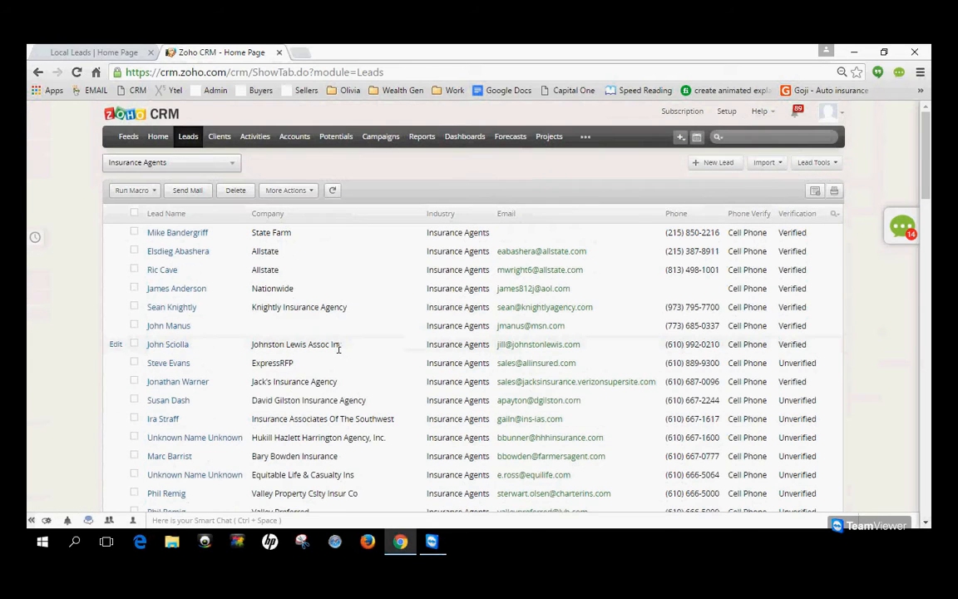
Start a new leads view, check its default columns and add Phone to the selected columns.
mouse_move(256, 166)
left_click(362, 164)
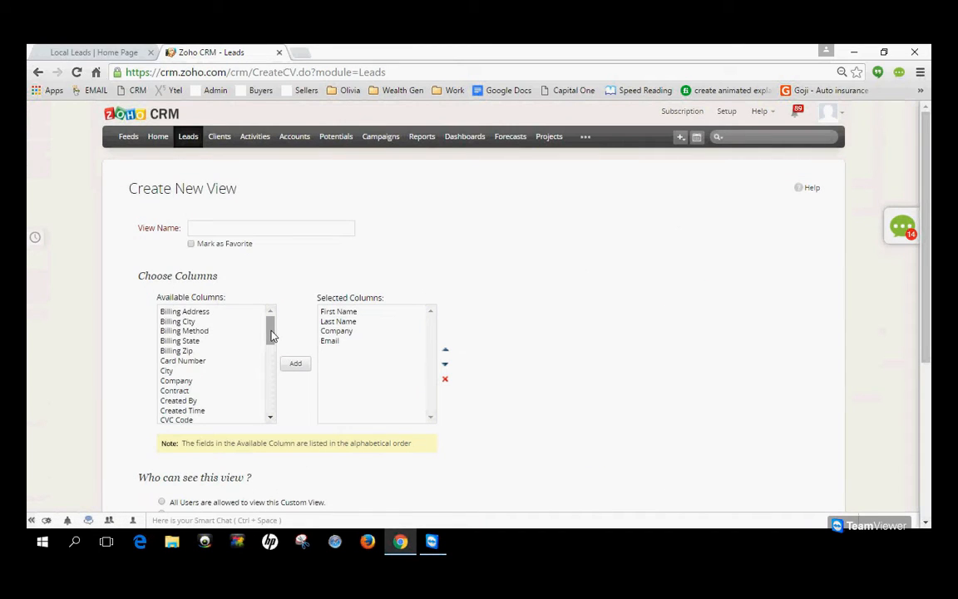
left_click(348, 315)
left_click(341, 322)
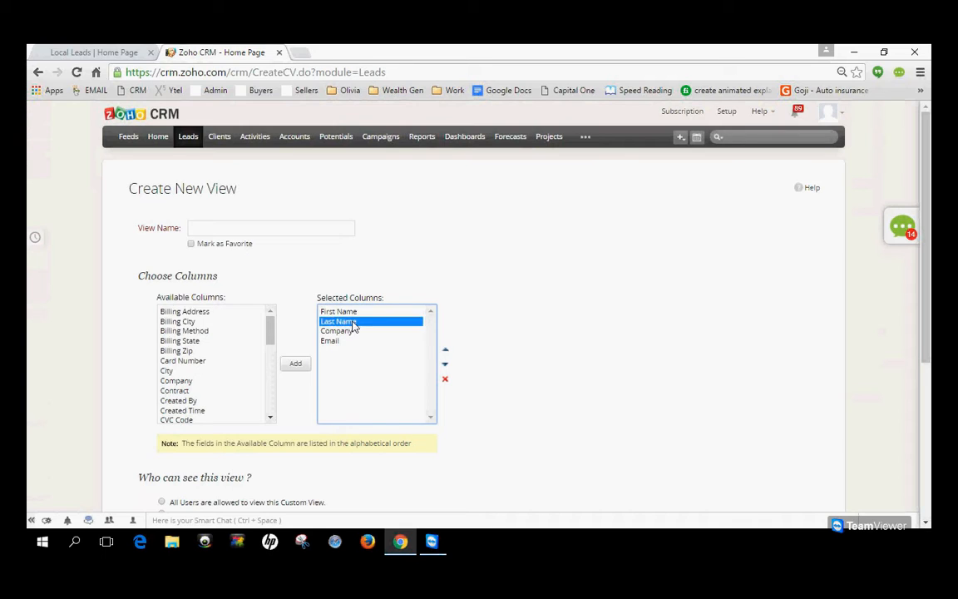
left_click(336, 331)
left_click(333, 342)
left_click_drag(270, 337, 270, 398)
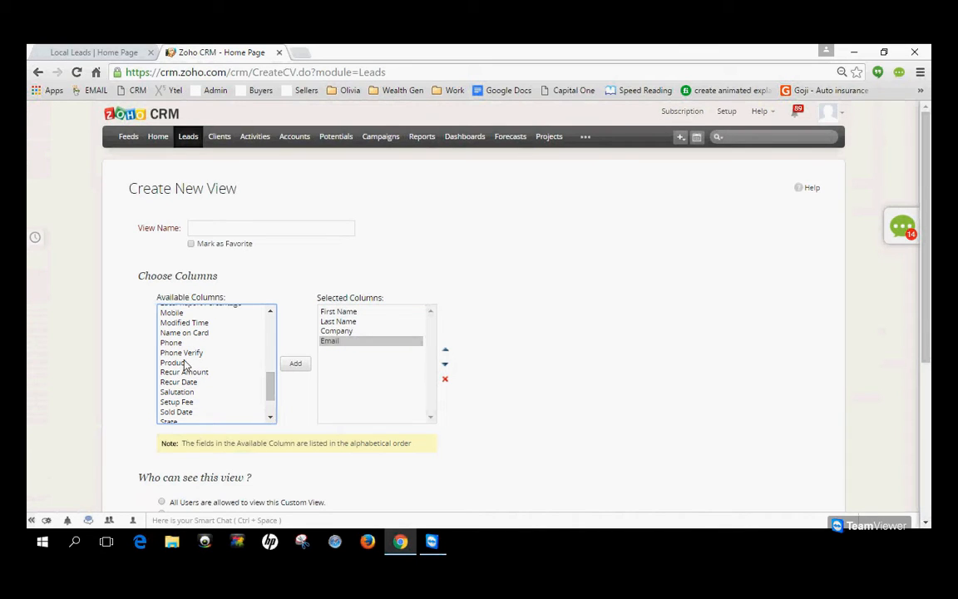
left_click(178, 343)
left_click(290, 367)
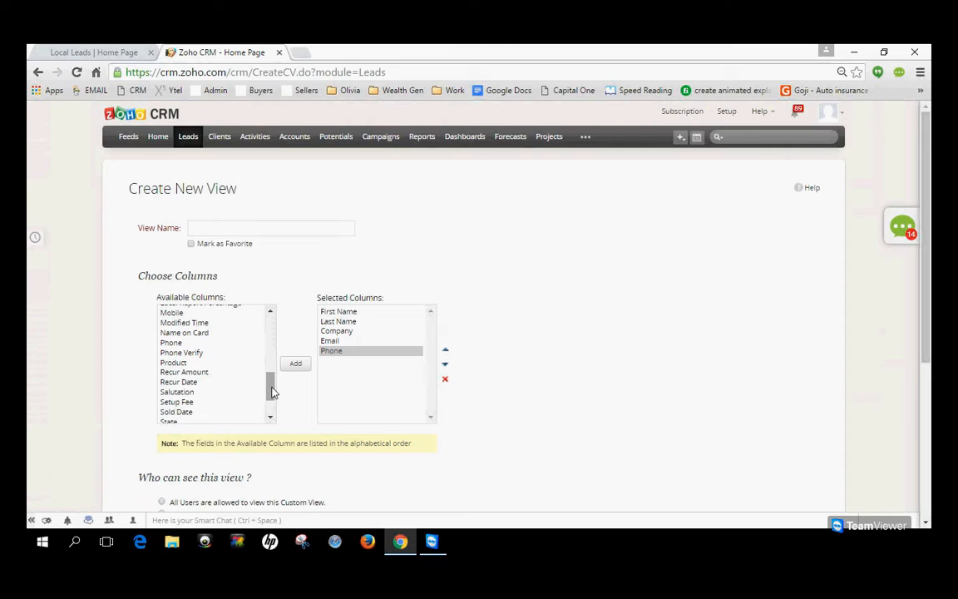
Add Industry to the new view's selected columns.
left_click_drag(272, 389, 272, 384)
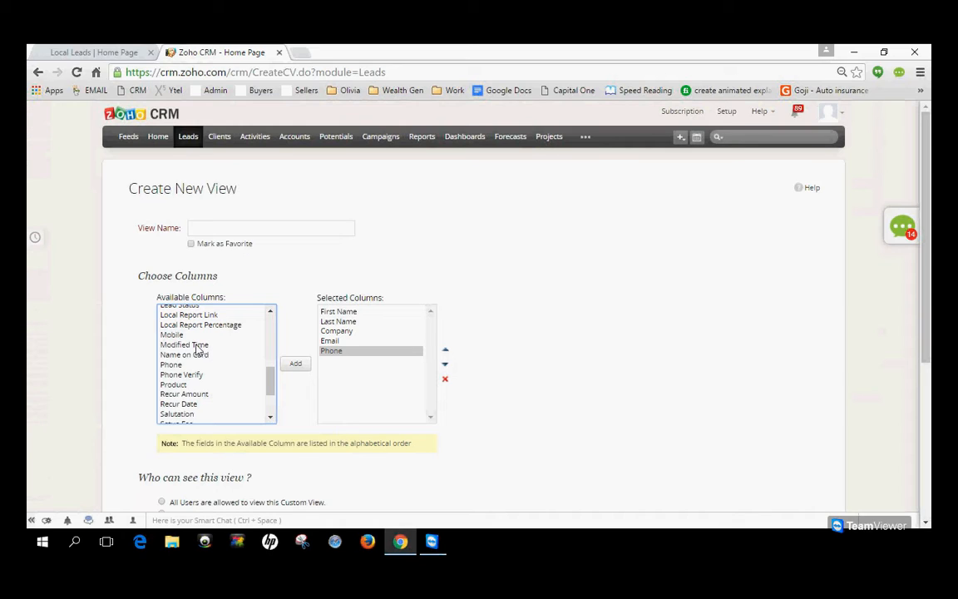
left_click_drag(268, 385, 268, 364)
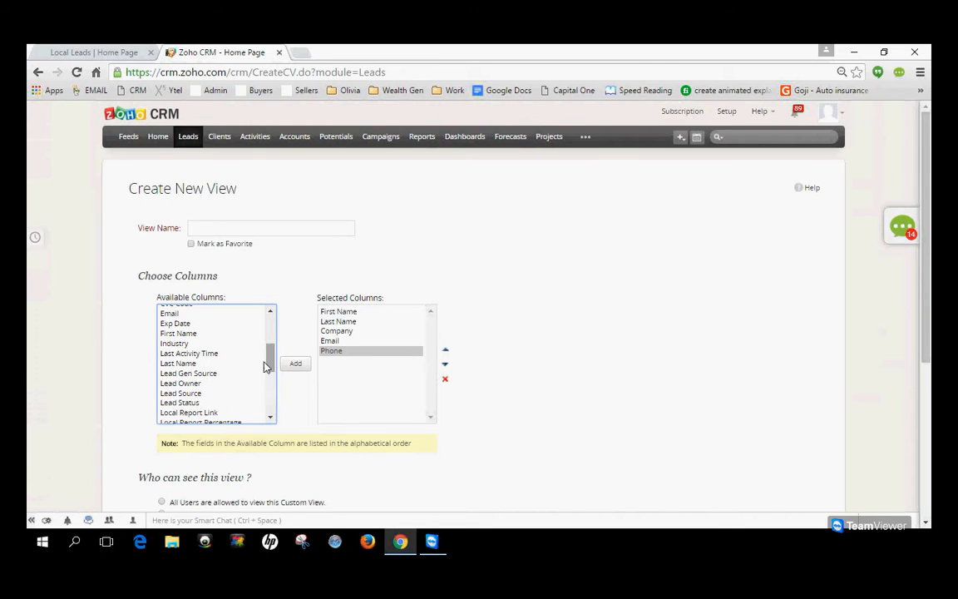
left_click(175, 342)
left_click(305, 368)
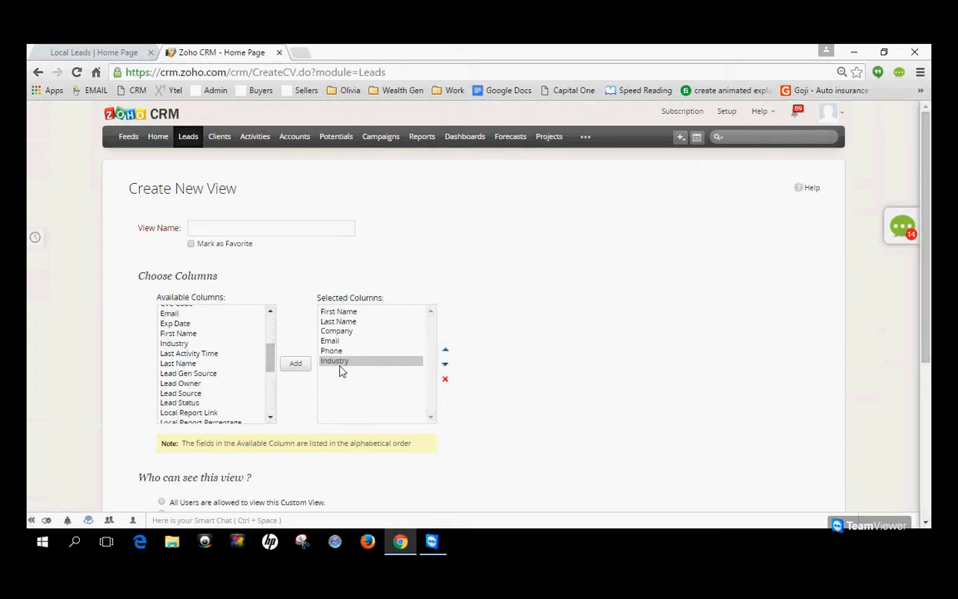
scroll(341, 370, "down", 3)
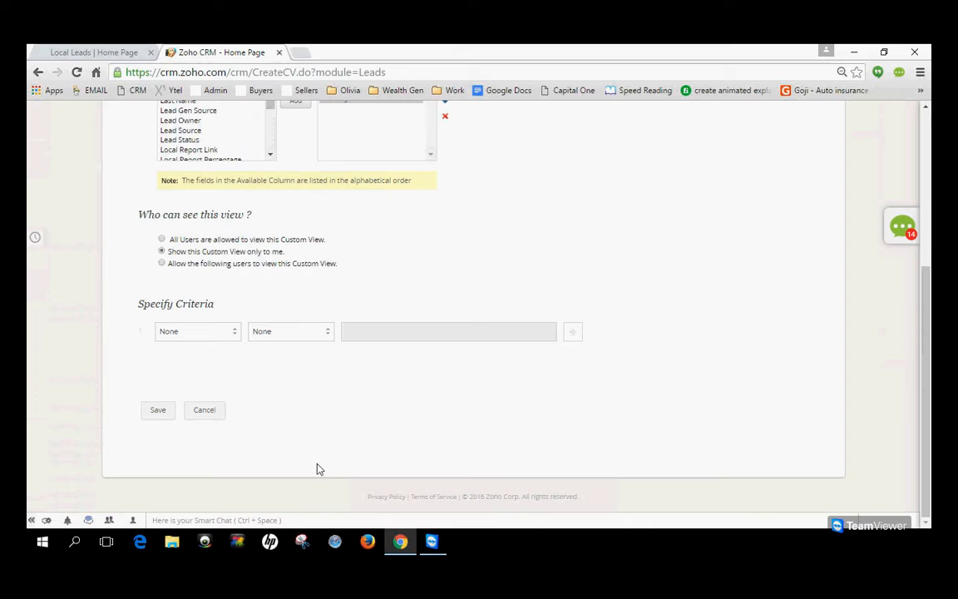
Set the new view's first criterion to Industry contains Insurance Agents.
scroll(567, 297, "up", 1)
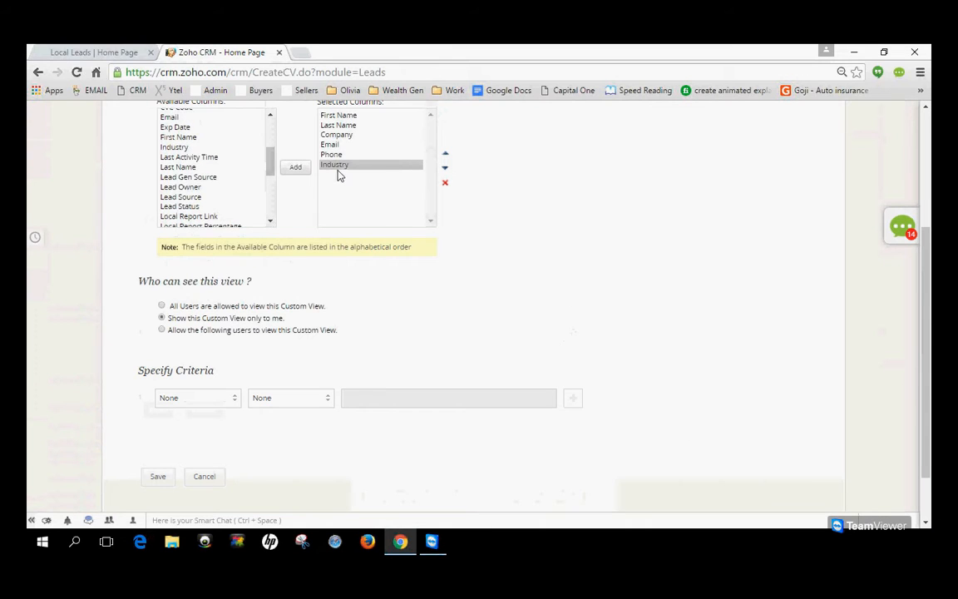
left_click(219, 404)
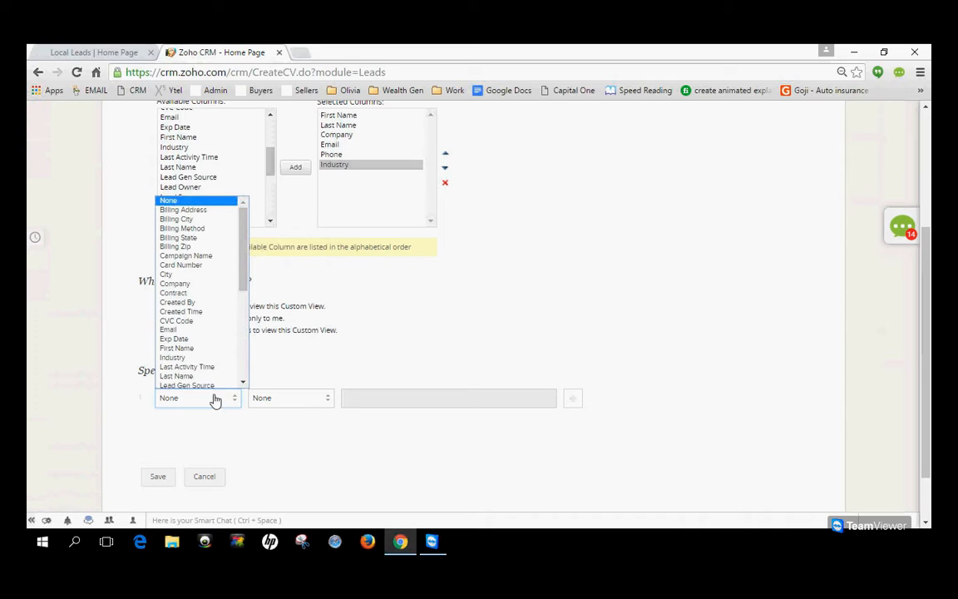
left_click(203, 357)
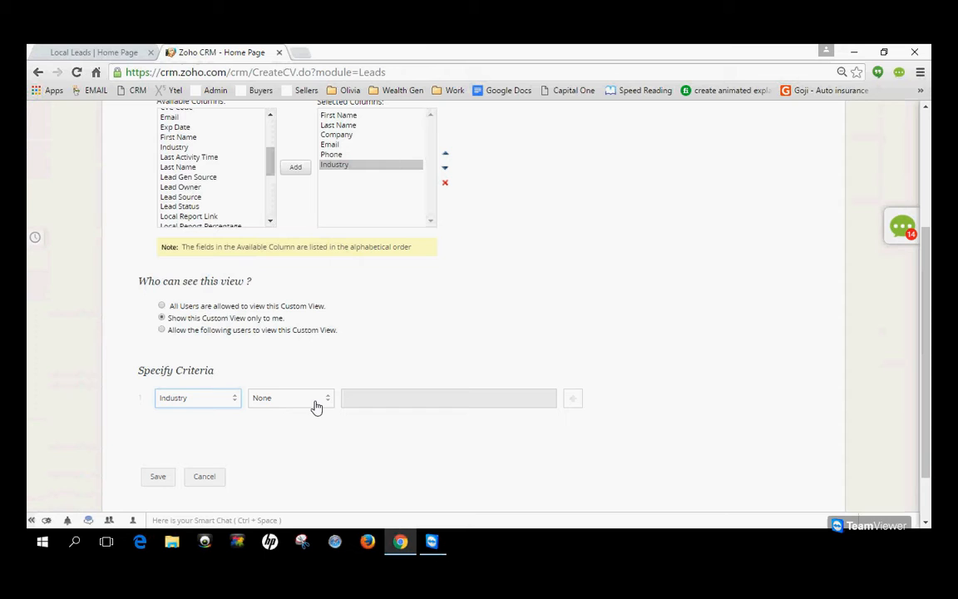
left_click(285, 404)
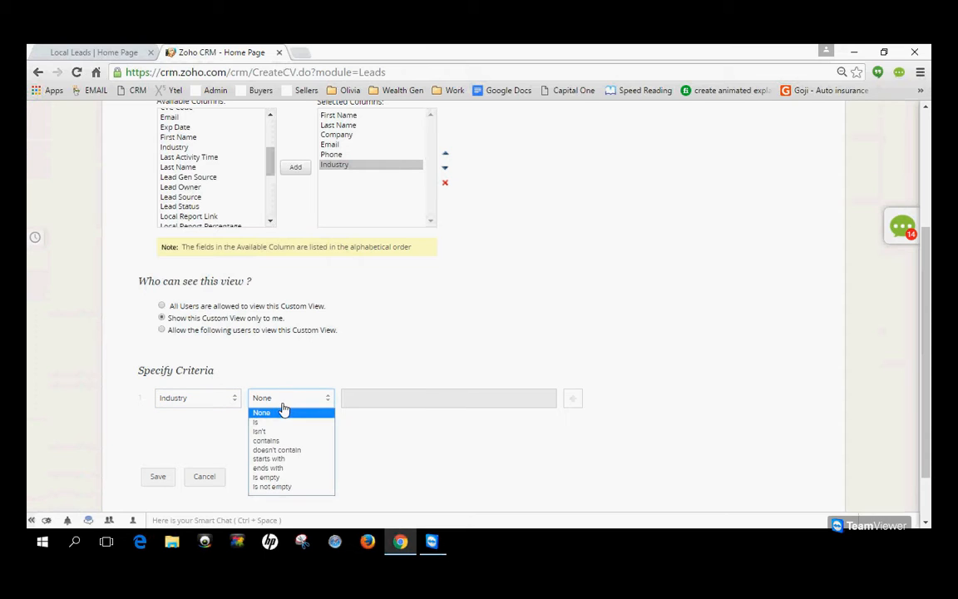
left_click(281, 442)
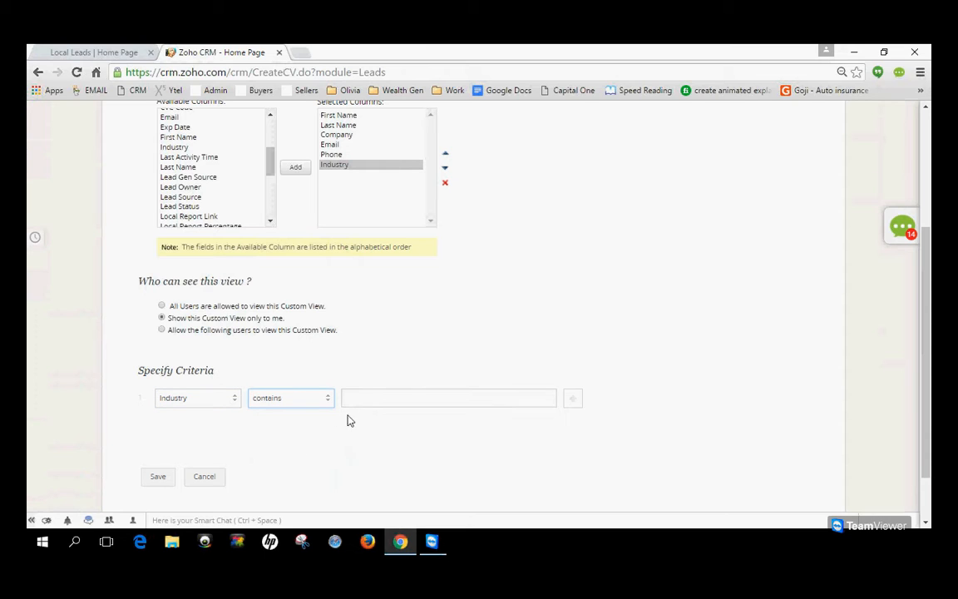
left_click(374, 398)
scroll(408, 445, "down", 3)
scroll(404, 443, "down", 5)
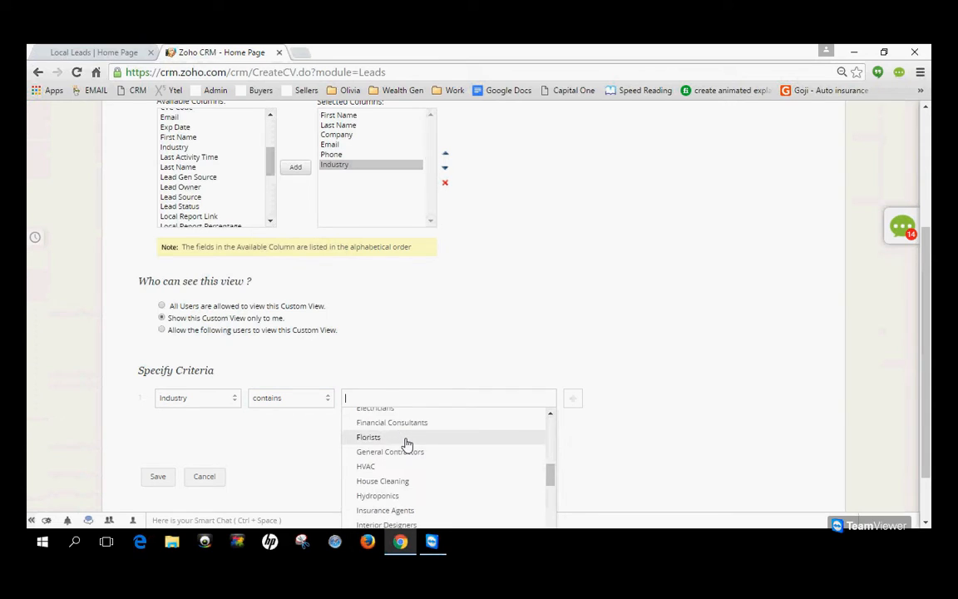
left_click(401, 450)
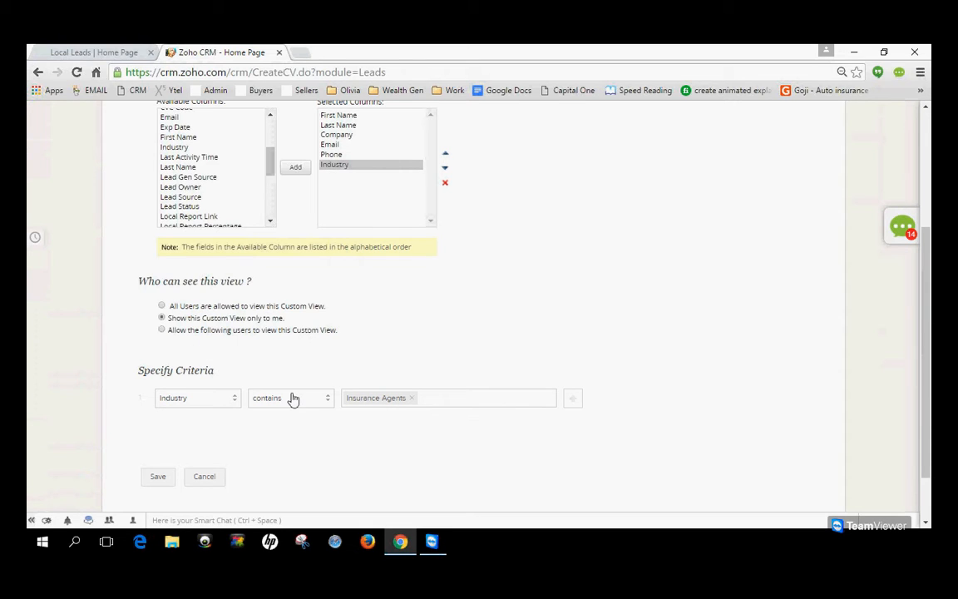
Add a second criterion, joined with AND, requiring that State contains tx.
left_click(573, 399)
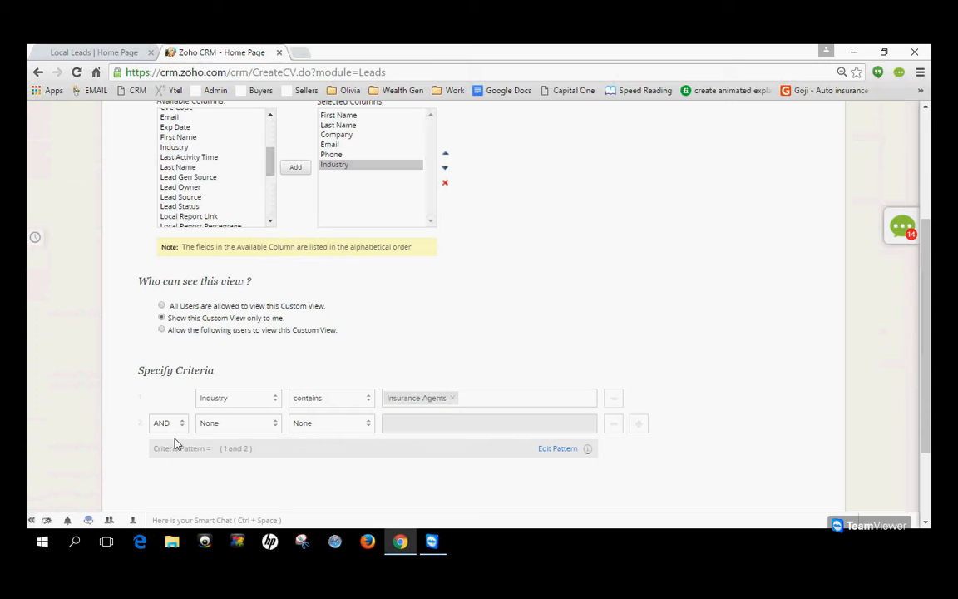
left_click(250, 428)
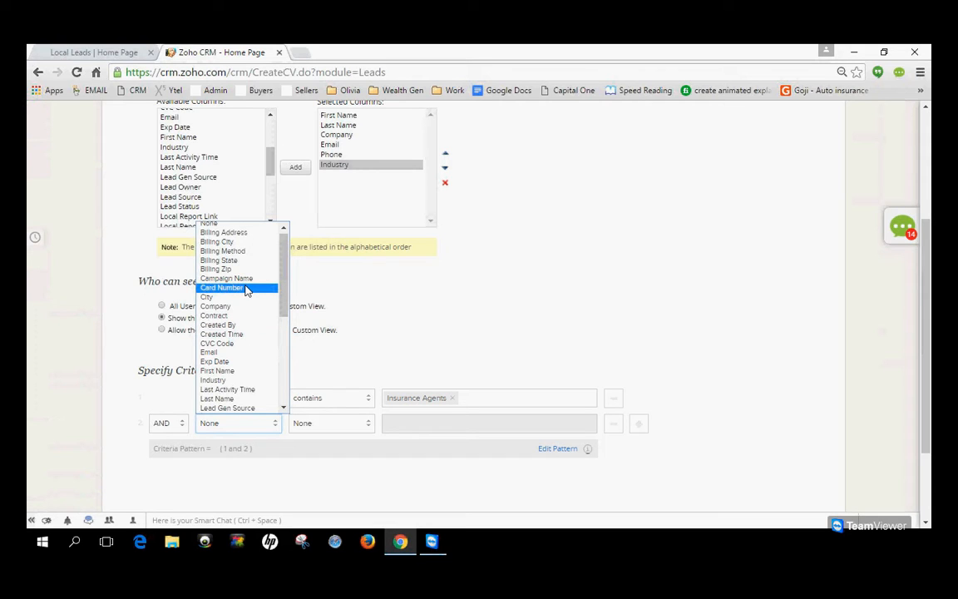
scroll(246, 290, "down", 3)
scroll(246, 290, "down", 2)
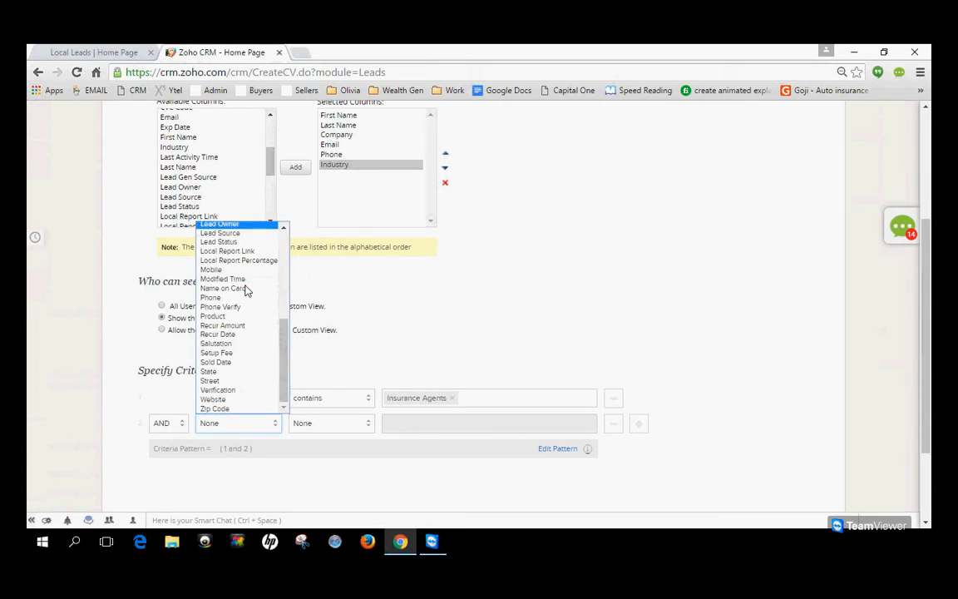
left_click(235, 368)
left_click(350, 425)
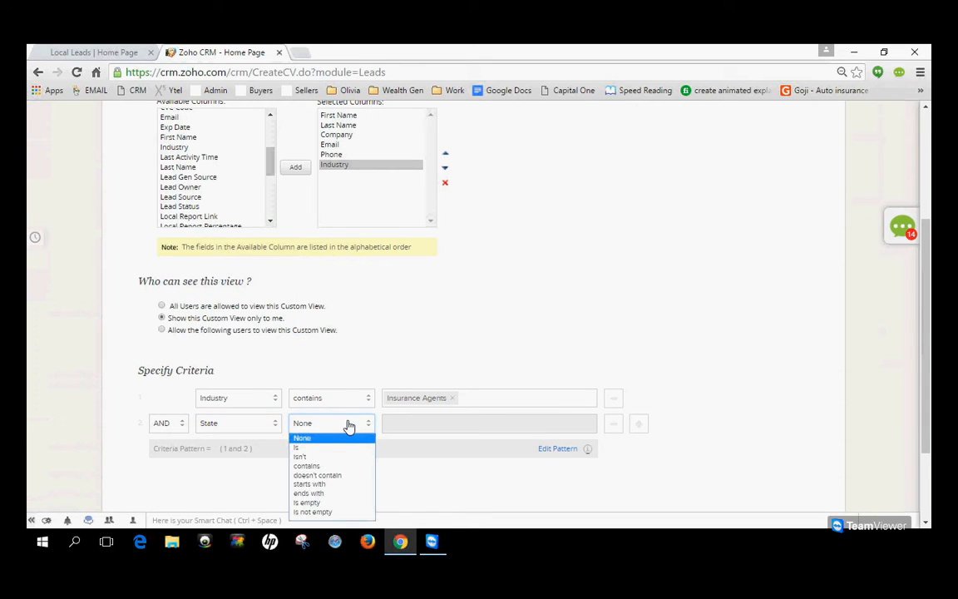
left_click(335, 471)
left_click(422, 422)
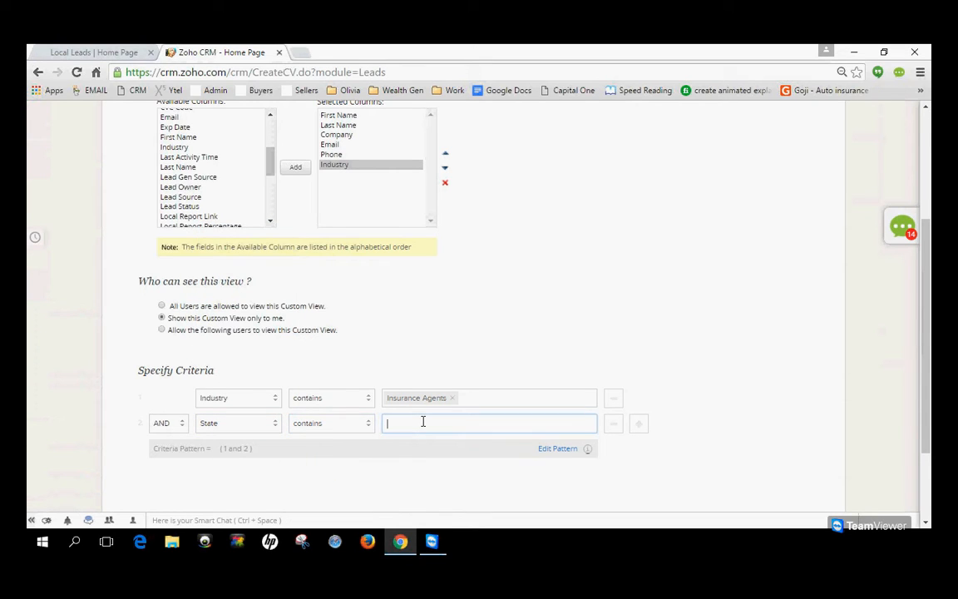
type("tx")
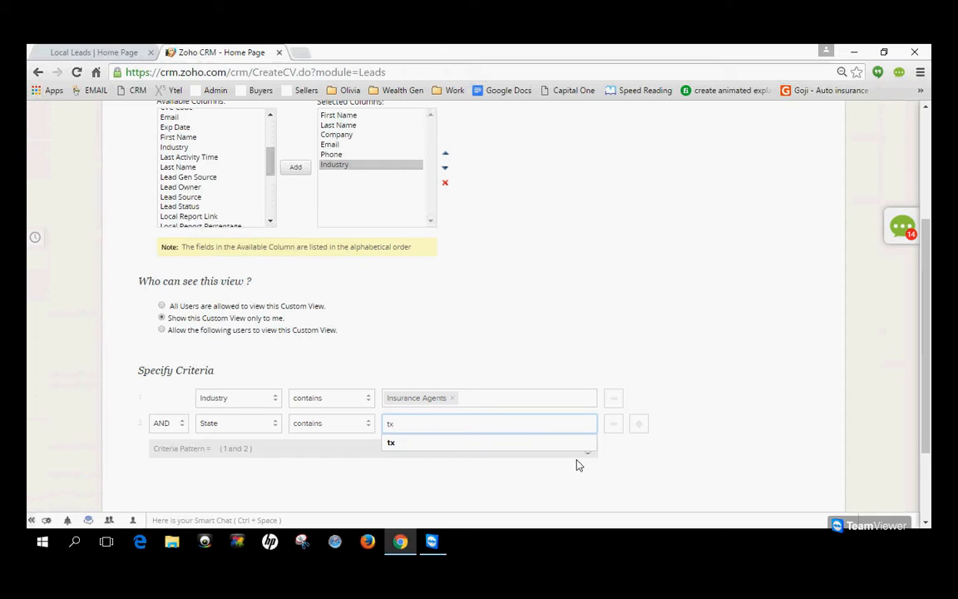
left_click(602, 477)
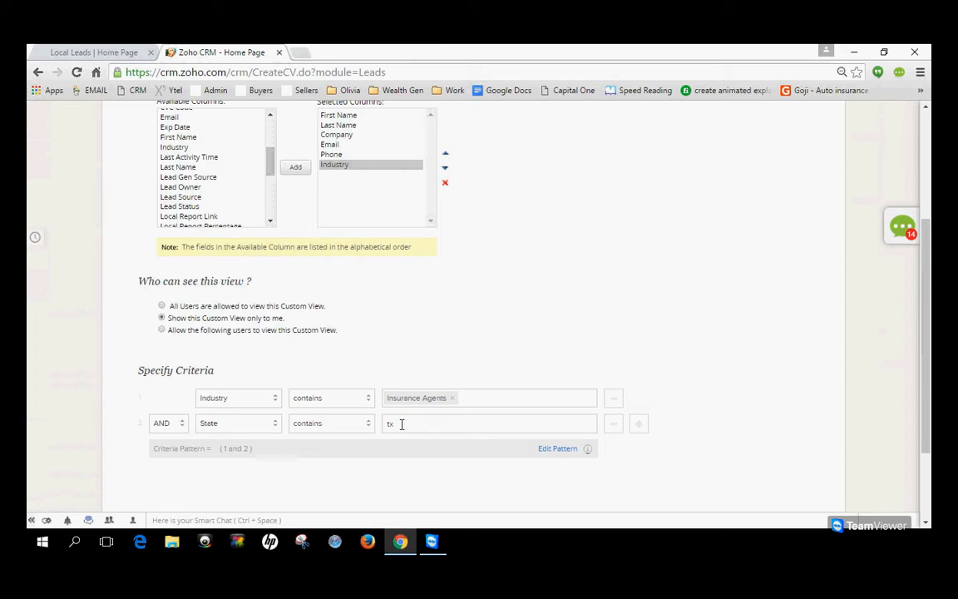
Name the custom view Texas Insurance Agents and save it.
scroll(300, 436, "down", 1)
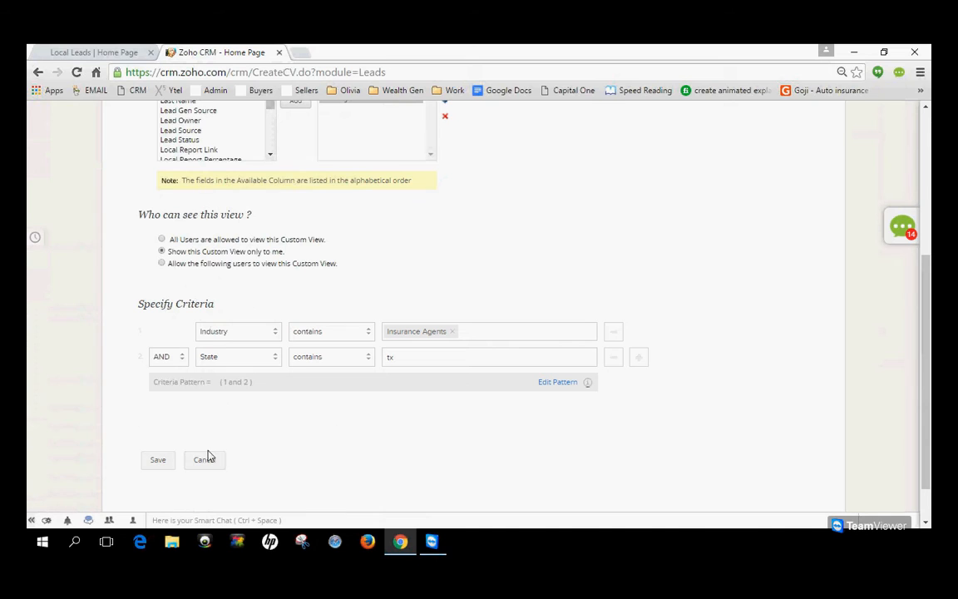
left_click(158, 459)
left_click(589, 149)
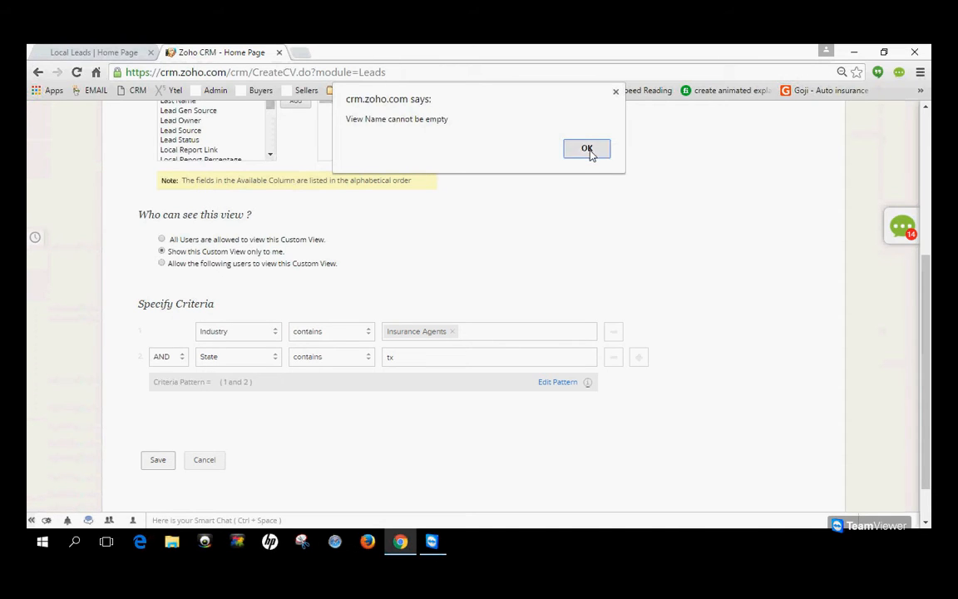
type("Texza")
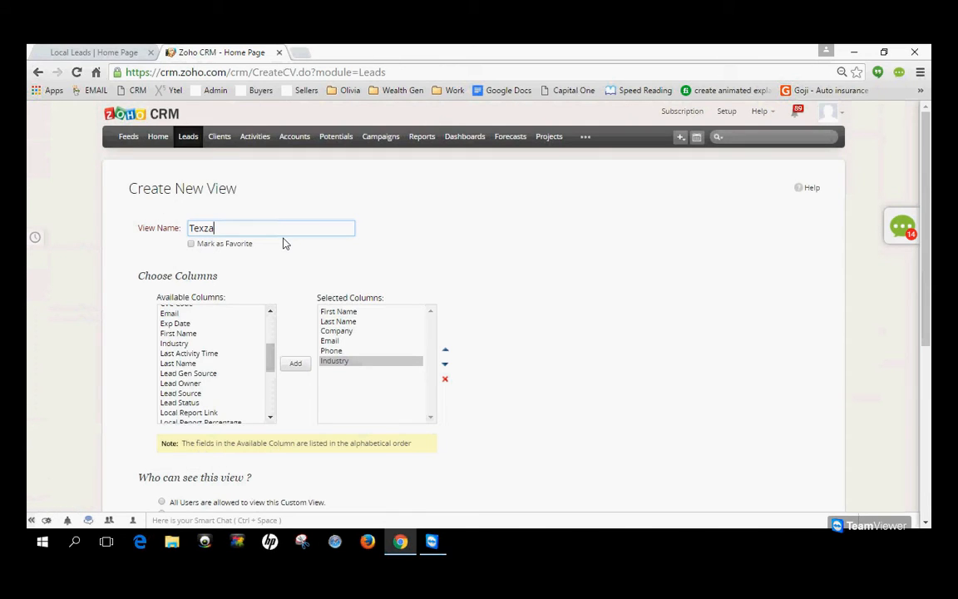
key("BackSpace")
key("BackSpace")
type("as Insurance Agents")
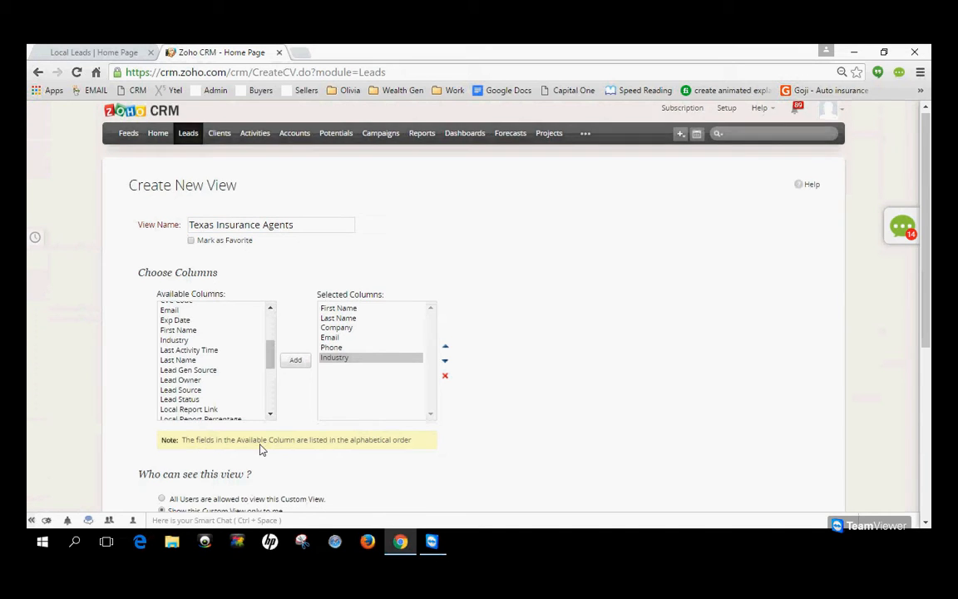
scroll(250, 446, "down", 4)
left_click(164, 408)
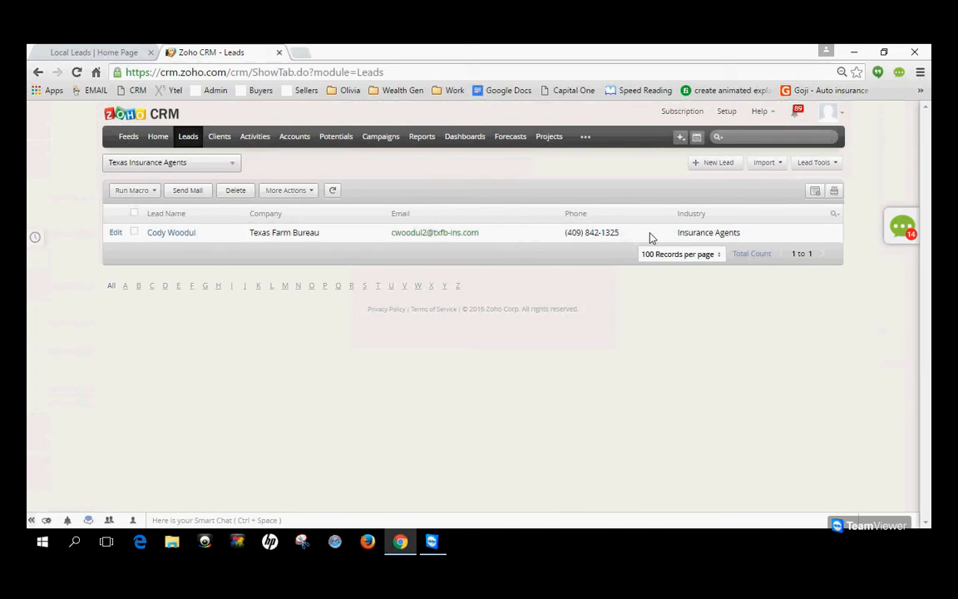
Open the Texas Farm Bureau lead, check its industry and state details, and return to the leads list.
left_click(182, 235)
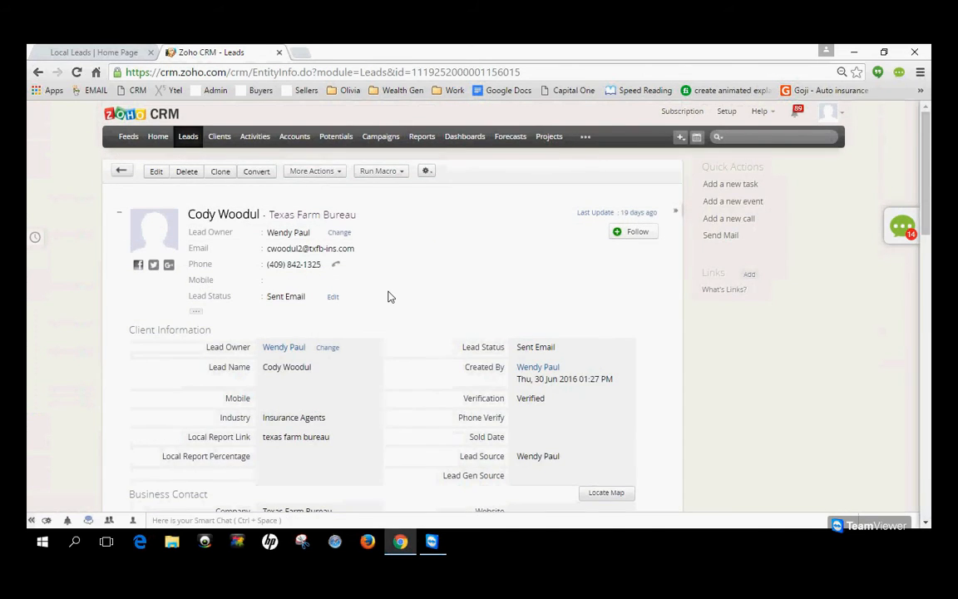
scroll(387, 296, "down", 2)
scroll(388, 296, "down", 3)
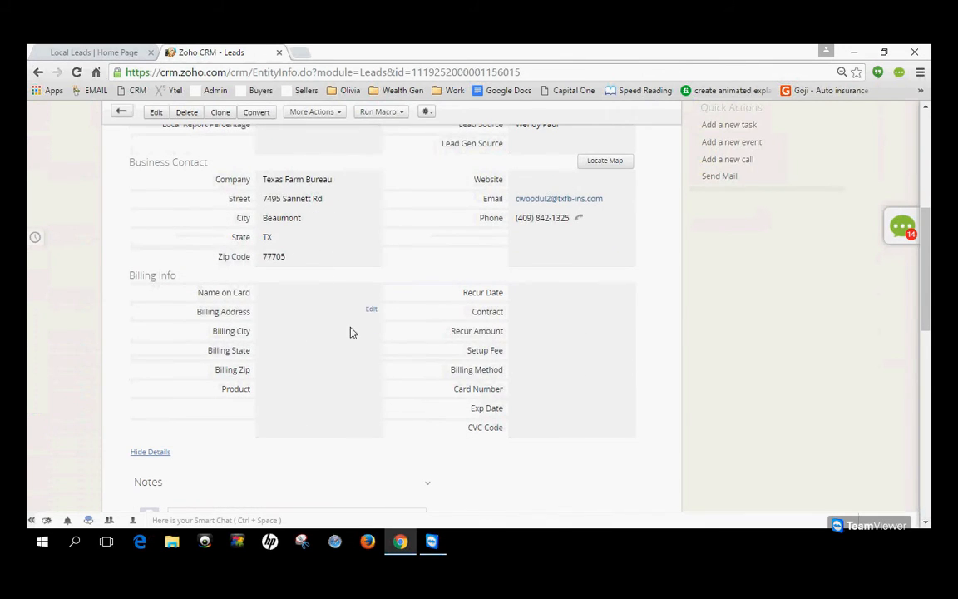
scroll(350, 332, "up", 4)
scroll(350, 333, "up", 2)
left_click(190, 138)
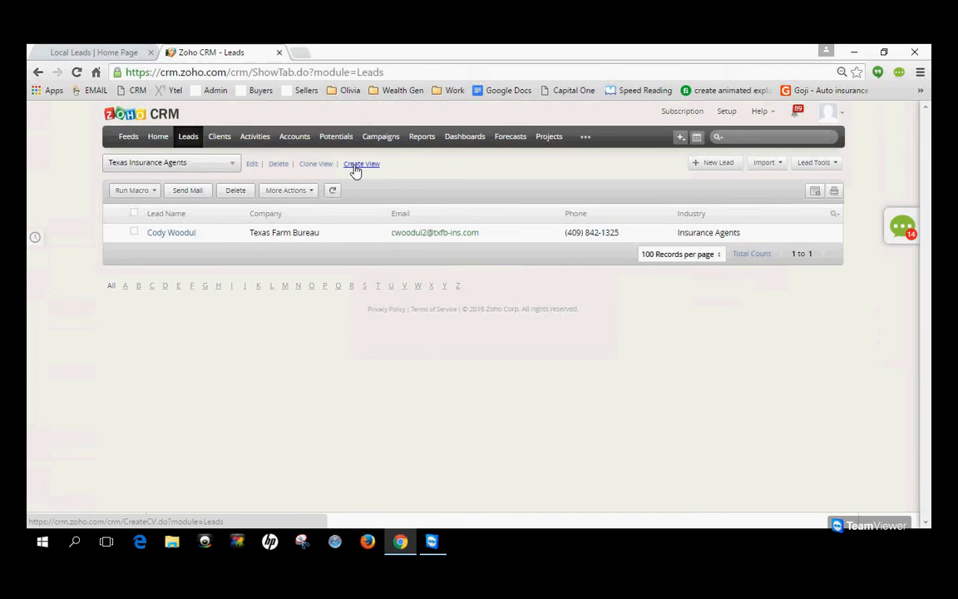
Open a blank new leads view, review its column, sharing and criteria settings, and return to the leads list without saving.
left_click(355, 166)
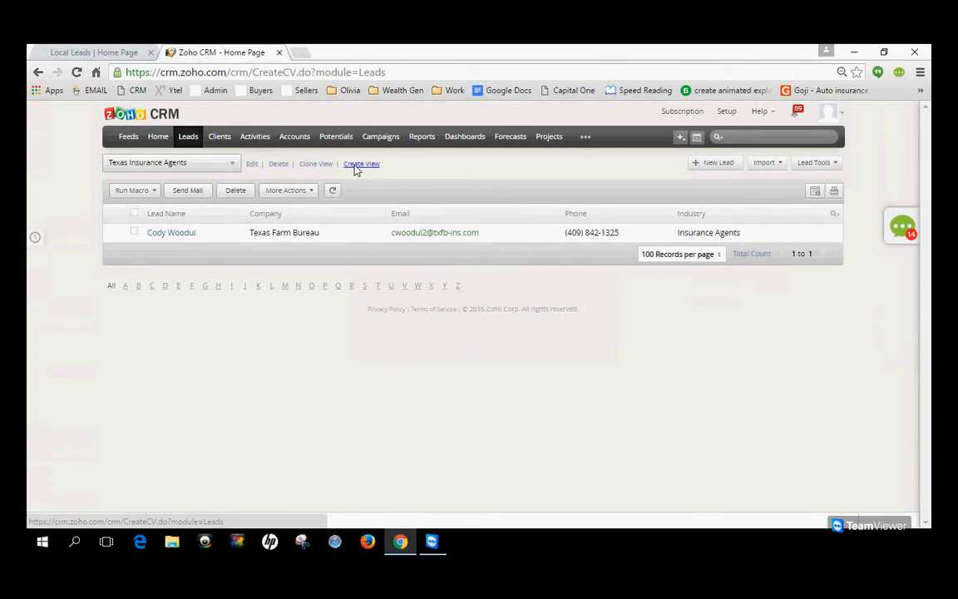
scroll(308, 291, "down", 4)
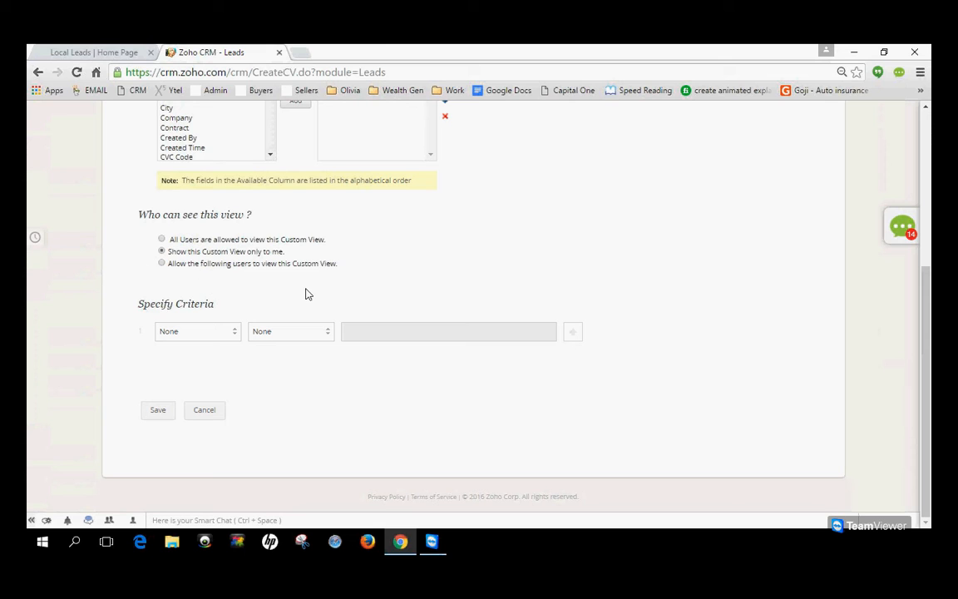
scroll(306, 293, "up", 3)
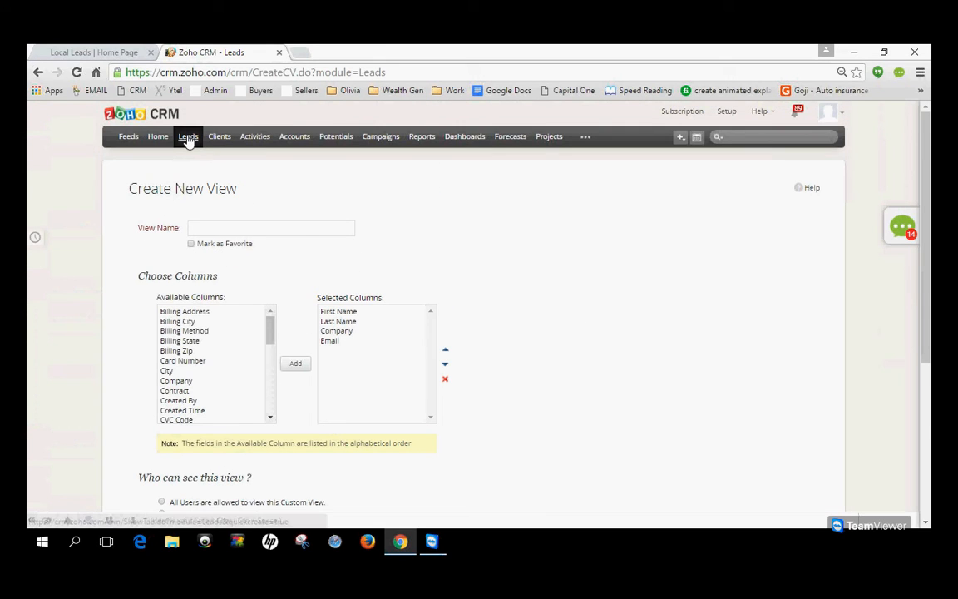
left_click(188, 141)
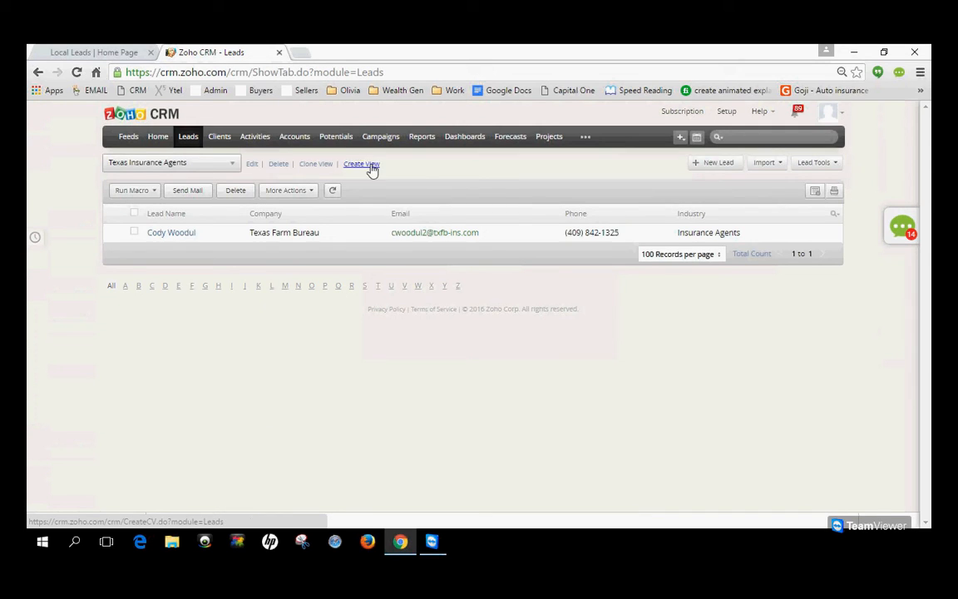